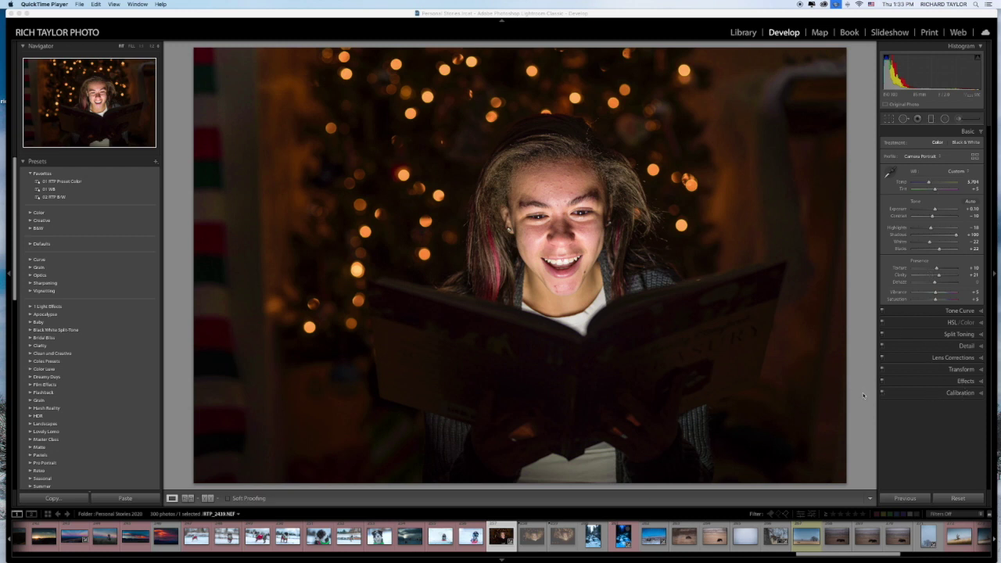
Toggle the Before view in Lightroom to compare the edited portrait with the original.
{"action": "left_click", "coordinate": [848, 347]}
{"action": "key", "text": "backslash"}
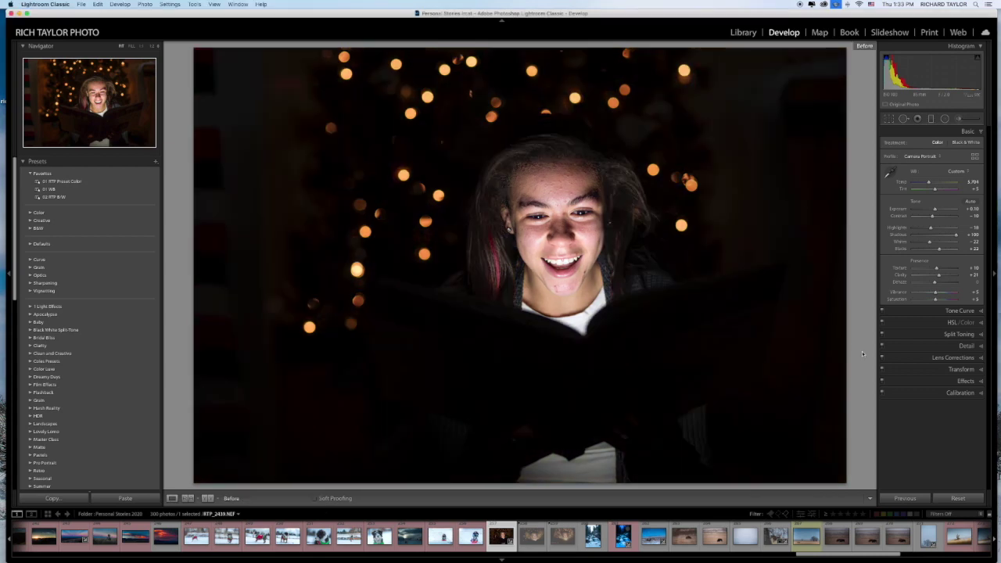
{"action": "key", "text": "backslash"}
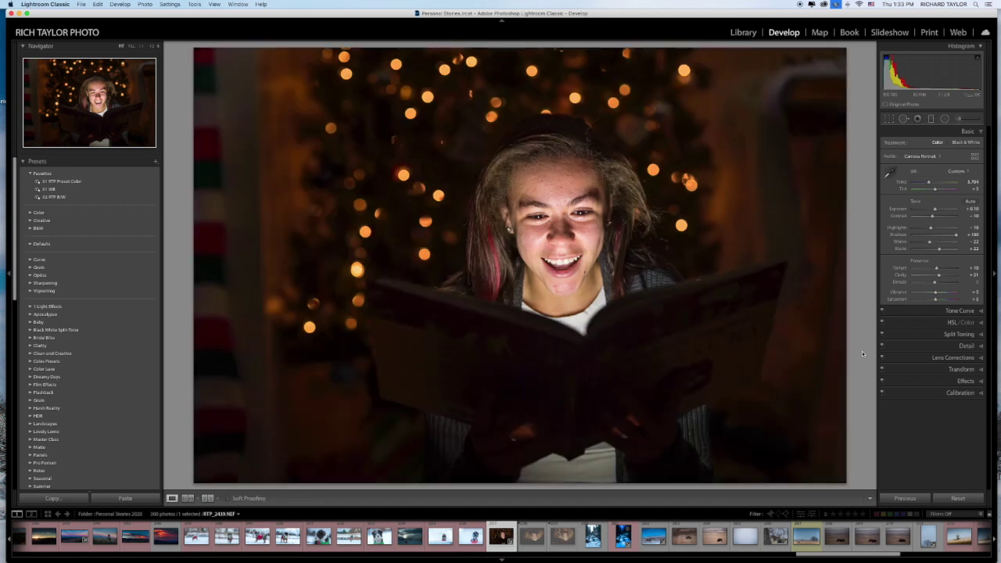
{"action": "key", "text": "backslash"}
{"action": "key", "text": "backslash"}
{"action": "key", "text": "backslash"}
{"action": "key", "text": "backslash"}
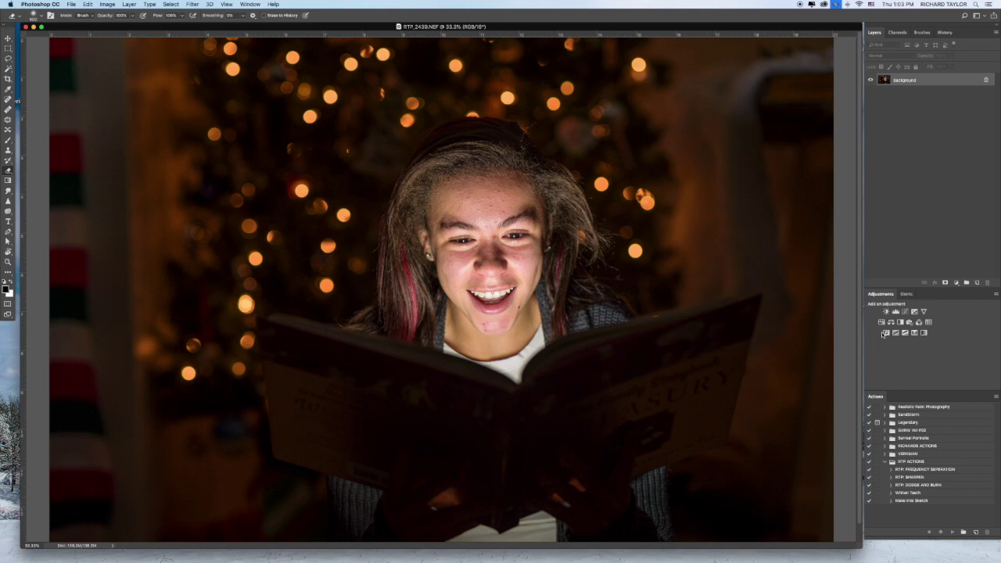
Add a Levels layer with a slight midtone nudge and the white point pulled to about 242.
{"action": "left_click", "coordinate": [896, 312]}
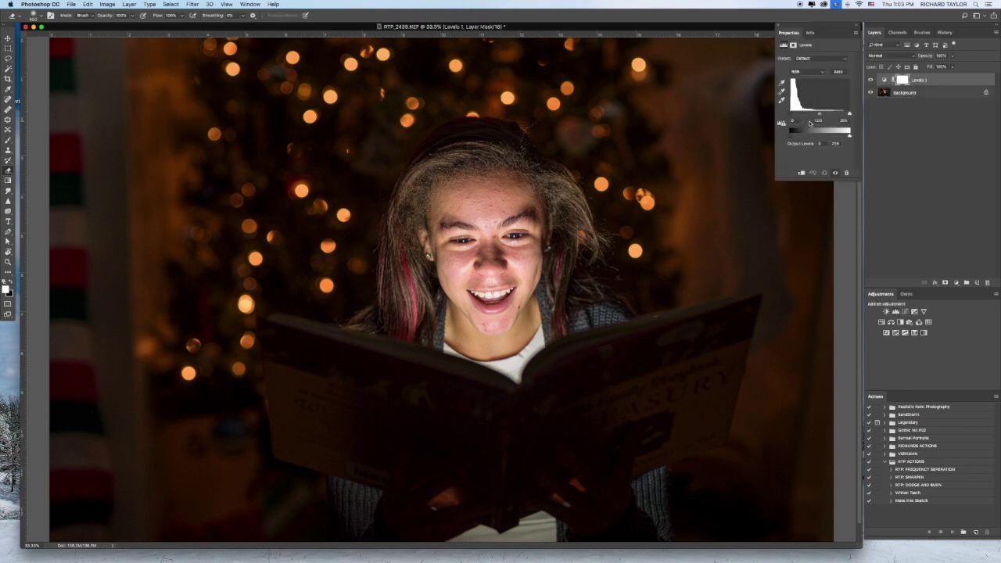
{"action": "left_click_drag", "start_coordinate": [821, 114], "coordinate": [793, 116]}
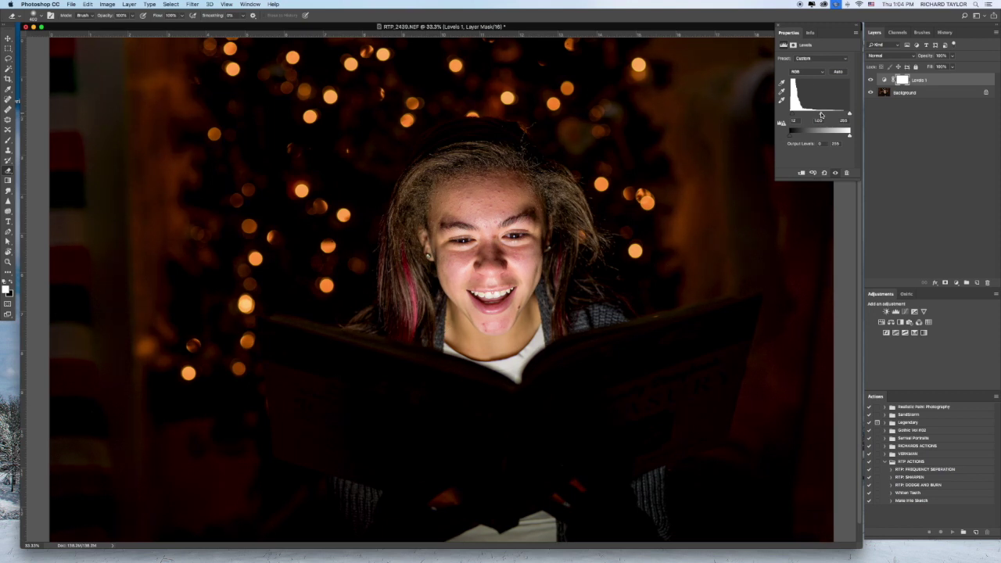
{"action": "left_click_drag", "start_coordinate": [850, 114], "coordinate": [845, 114]}
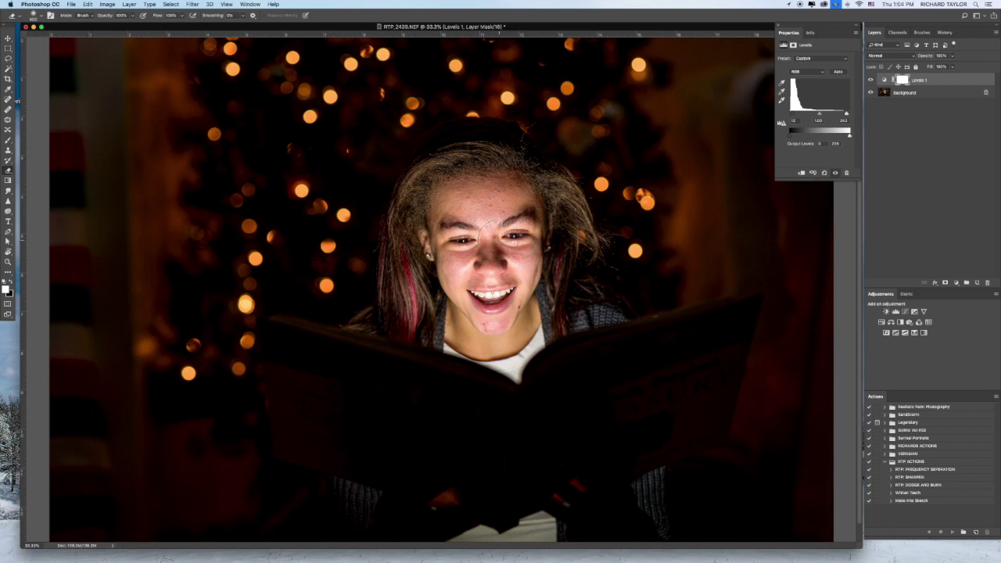
{"action": "left_click", "coordinate": [925, 312]}
Raise vibrance to +28 and add Selective Color with extra magenta in Reds and +10 yellow in Yellows.
{"action": "left_click_drag", "start_coordinate": [816, 67], "coordinate": [828, 68]}
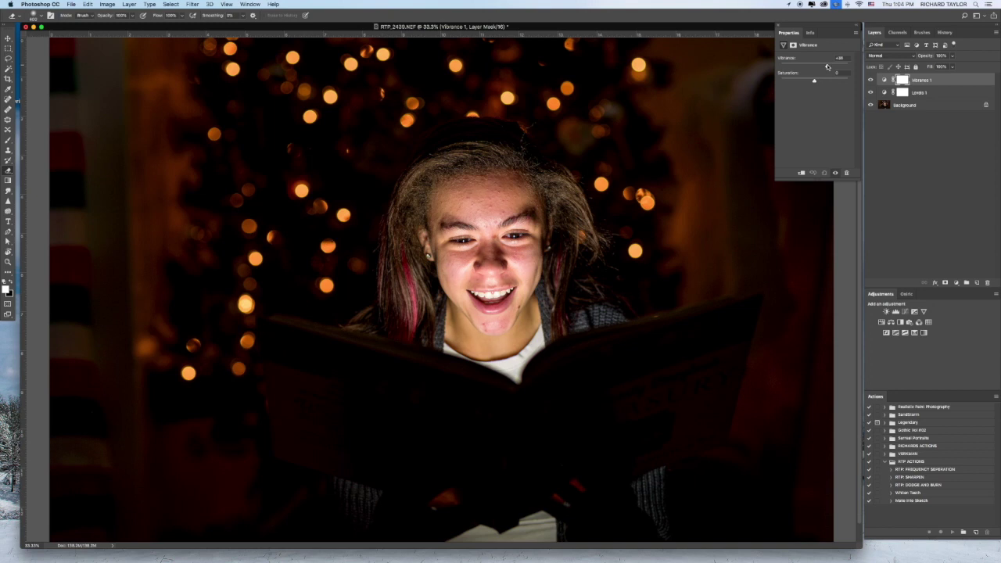
{"action": "left_click", "coordinate": [914, 336]}
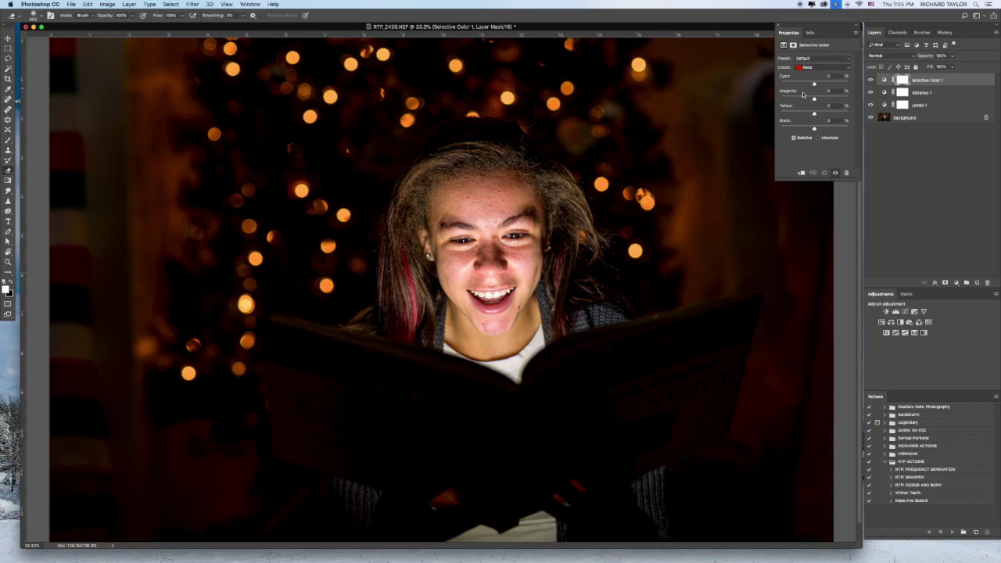
{"action": "left_click_drag", "start_coordinate": [814, 100], "coordinate": [812, 114]}
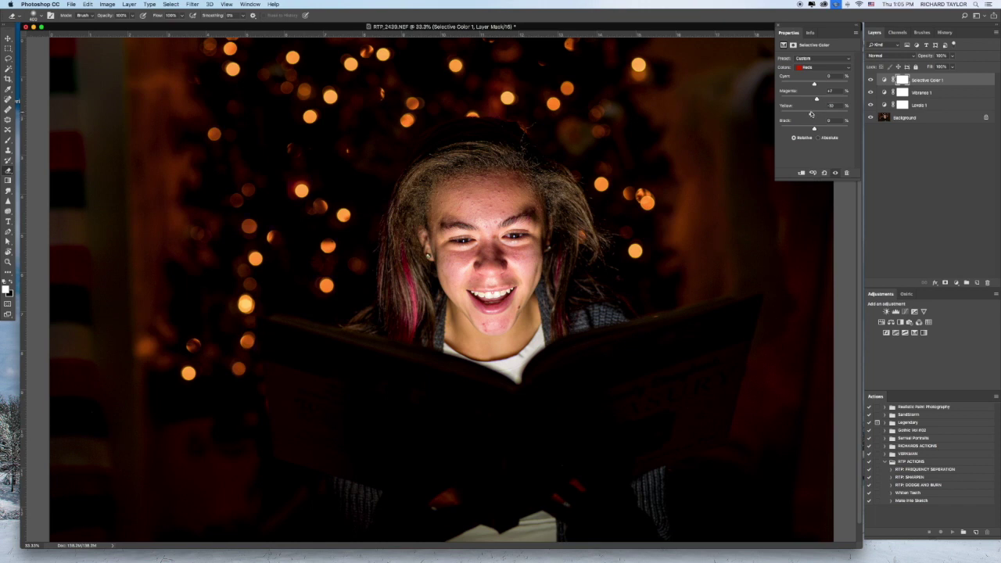
{"action": "left_click", "coordinate": [815, 68]}
{"action": "left_click", "coordinate": [814, 76]}
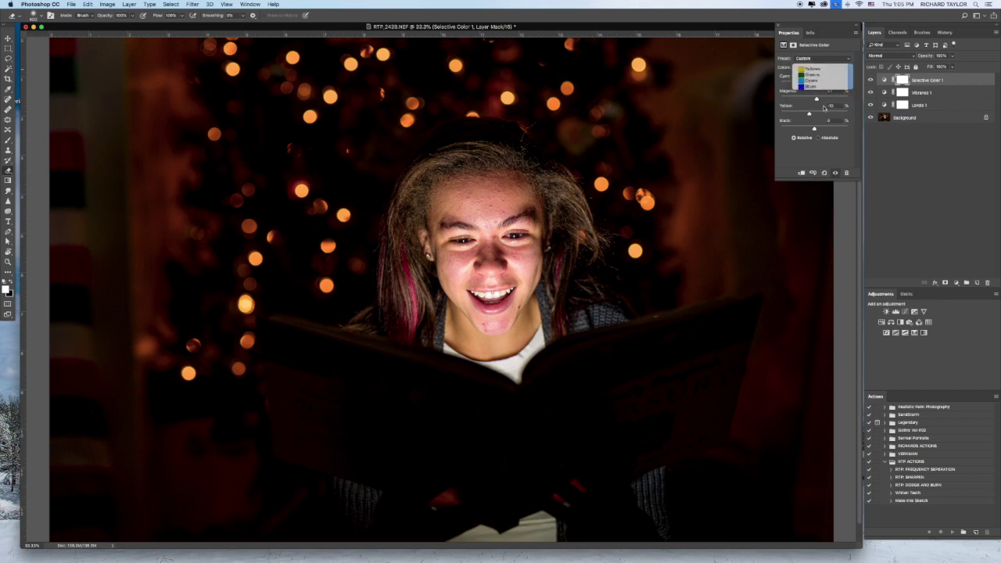
{"action": "left_click_drag", "start_coordinate": [814, 115], "coordinate": [820, 117]}
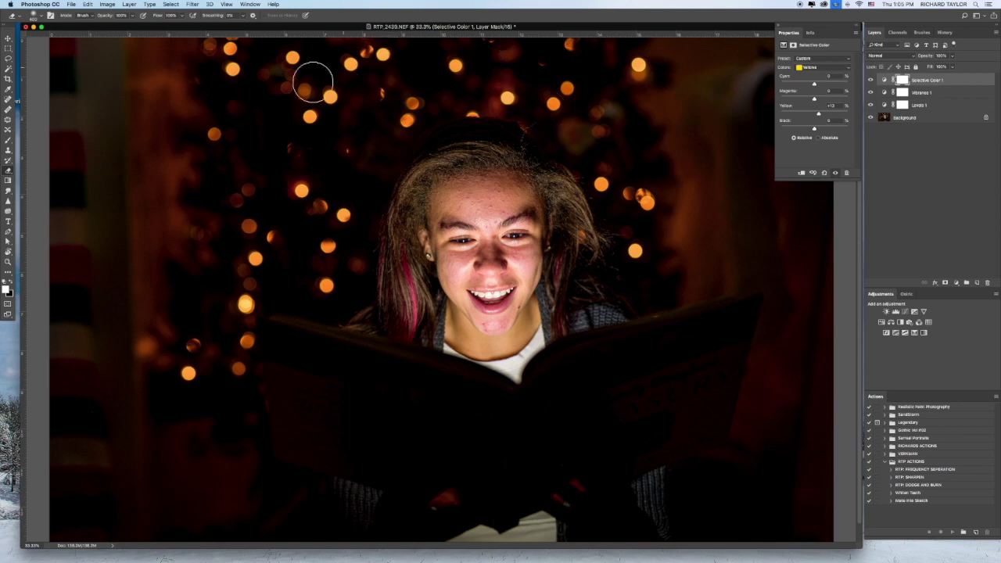
Add +14 black to the Whites range, then move on to the Blacks range.
{"action": "left_click", "coordinate": [810, 69]}
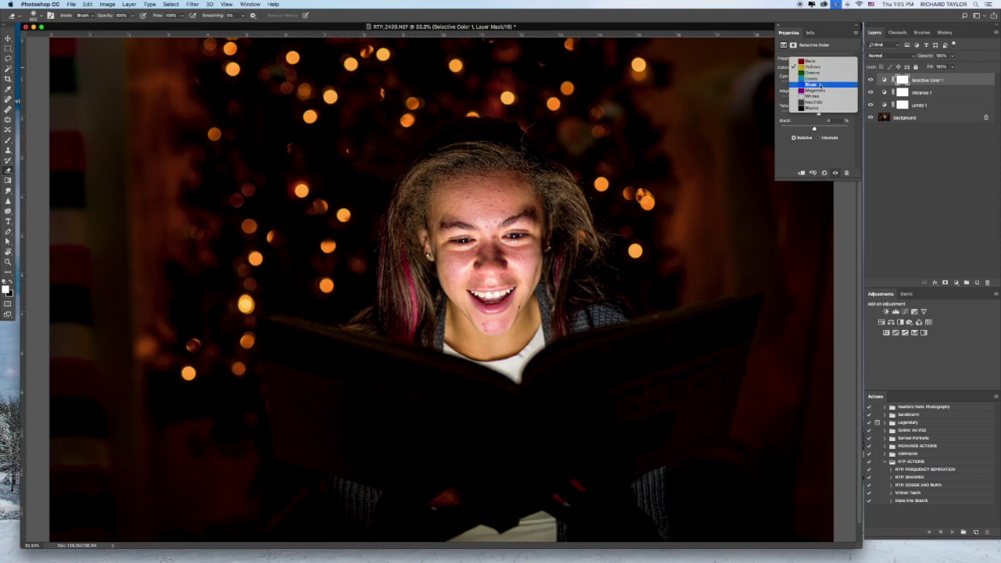
{"action": "left_click", "coordinate": [815, 96]}
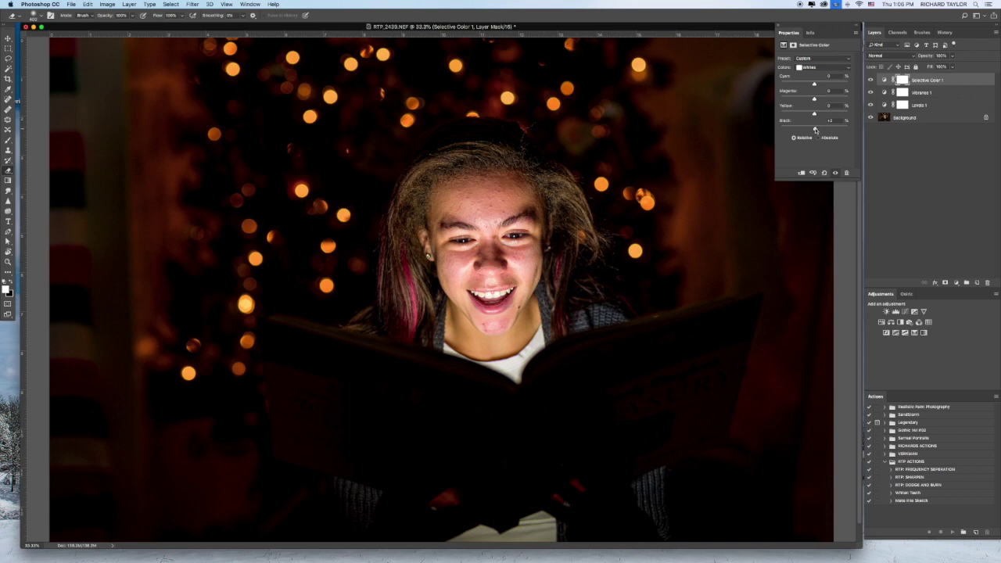
{"action": "mouse_move", "coordinate": [816, 130]}
{"action": "left_mouse_down"}
{"action": "mouse_move", "coordinate": [790, 130]}
{"action": "mouse_move", "coordinate": [828, 131]}
{"action": "mouse_move", "coordinate": [820, 133]}
{"action": "left_mouse_up"}
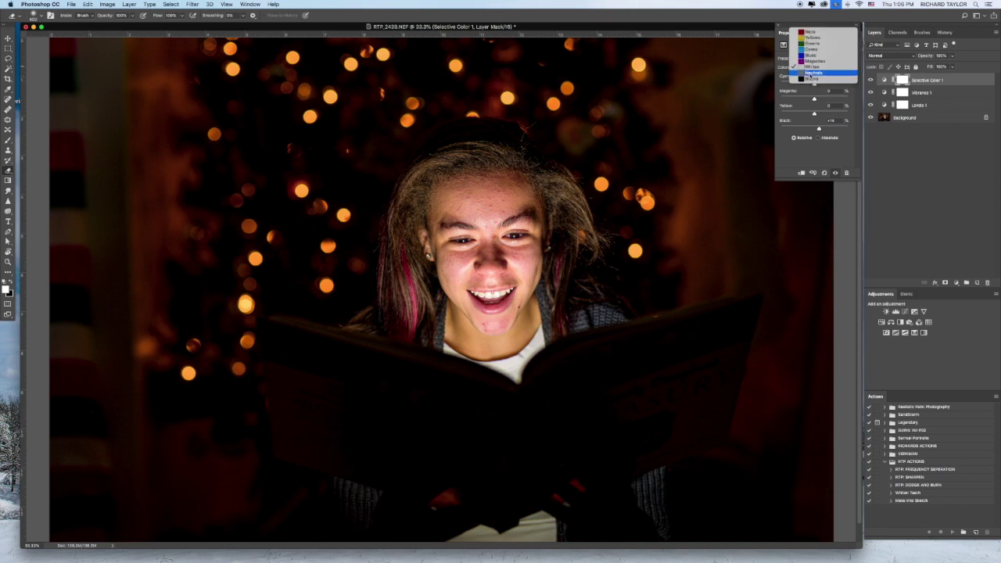
{"action": "left_click", "coordinate": [809, 78]}
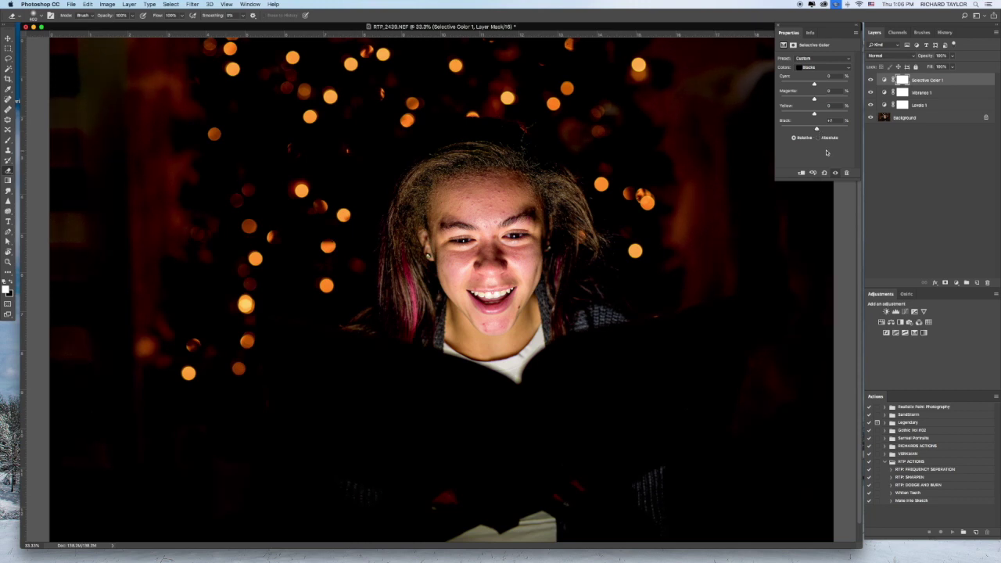
Compare the image with Selective Color on and off, then flatten everything into one Background.
{"action": "key", "text": "super+comma"}
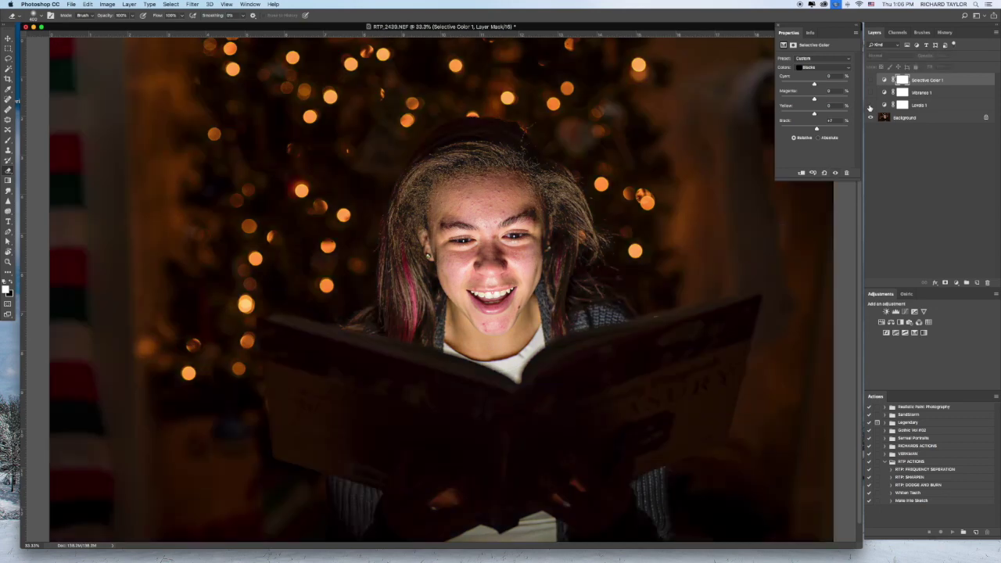
{"action": "left_click", "coordinate": [871, 80]}
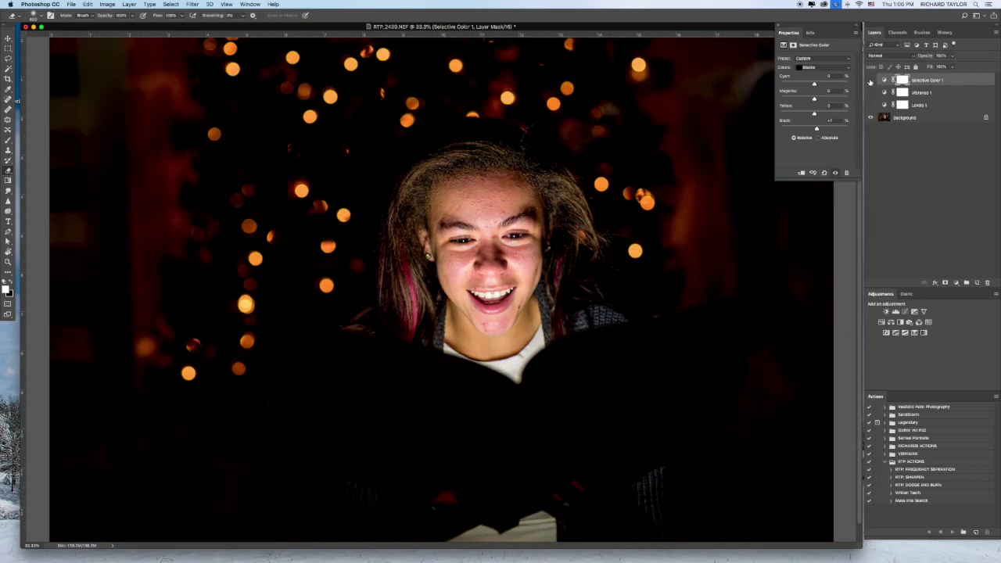
{"action": "left_click", "coordinate": [871, 79]}
{"action": "key", "text": "super+comma"}
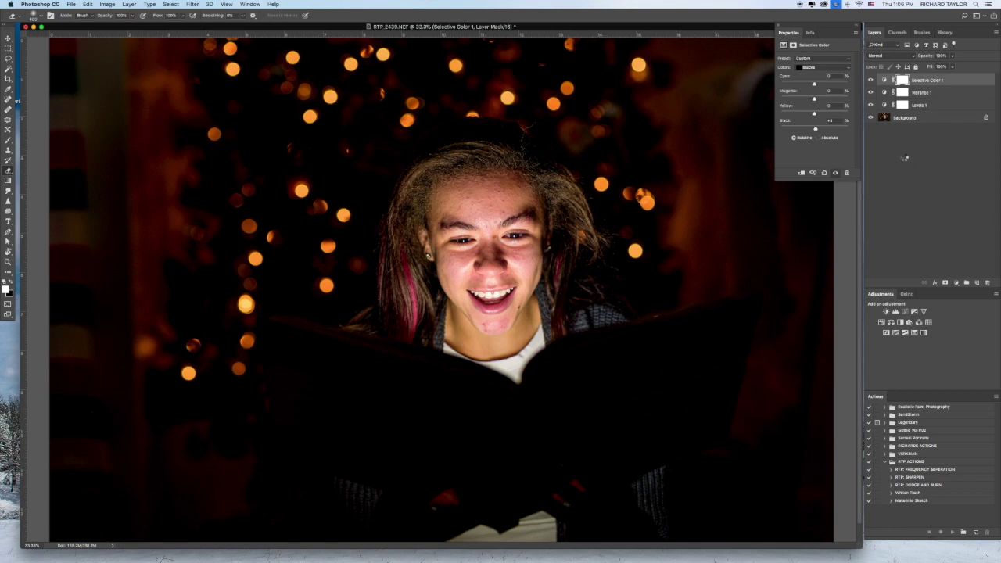
{"action": "key", "text": "super+shift+e"}
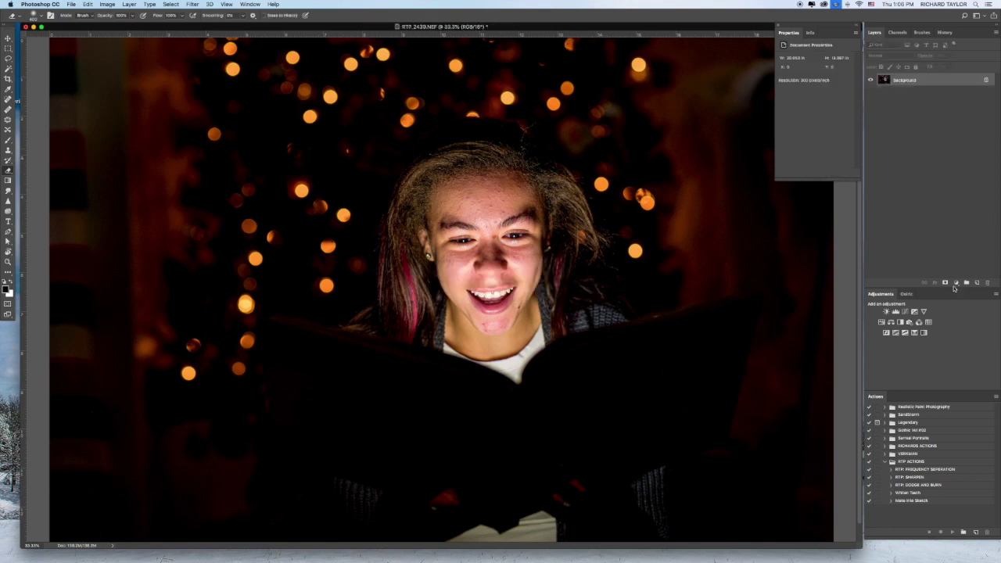
Open Smart Sharpen from the Filter menu with the preview framed on the girl's eye.
{"action": "left_click", "coordinate": [918, 478]}
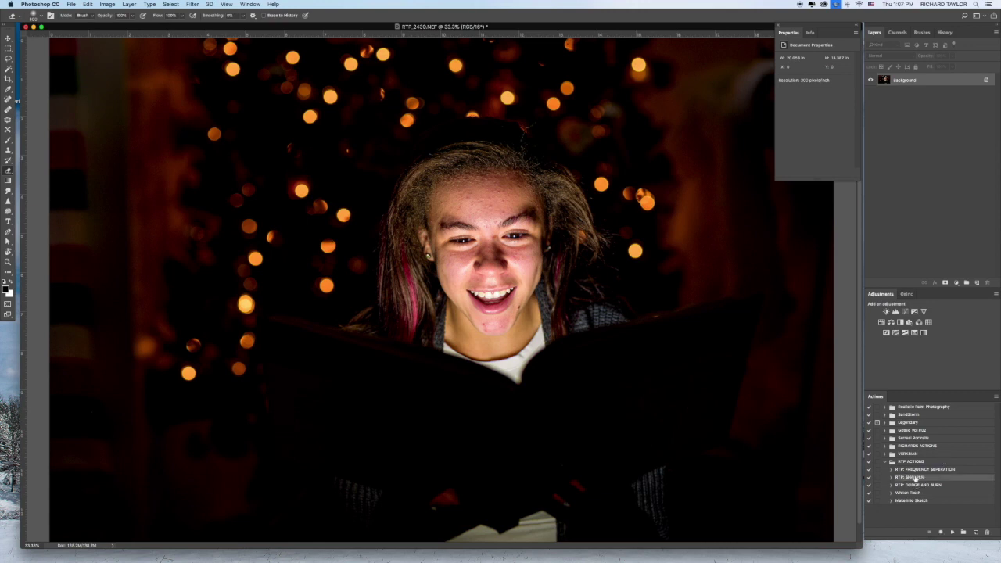
{"action": "left_click", "coordinate": [170, 4]}
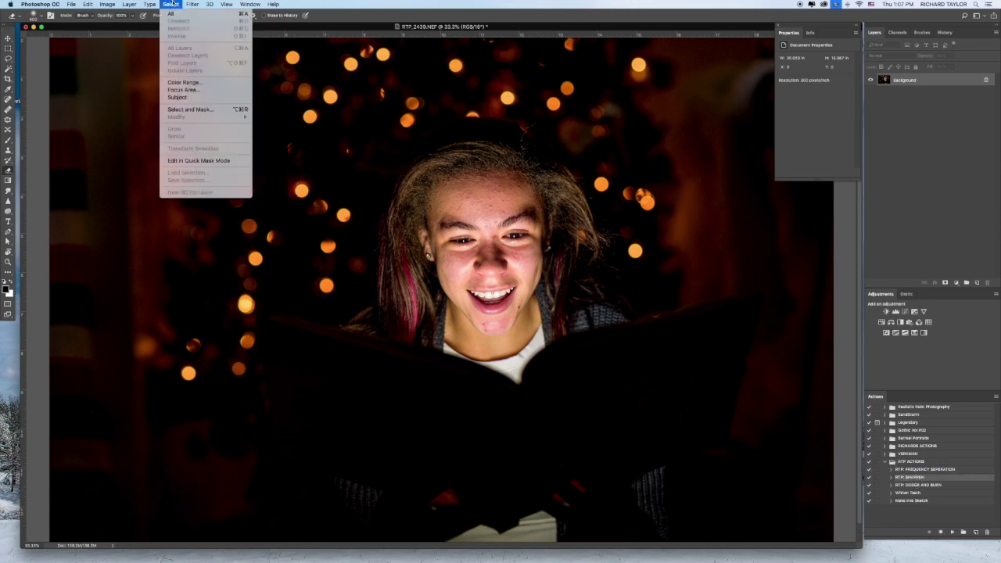
{"action": "mouse_move", "coordinate": [192, 4]}
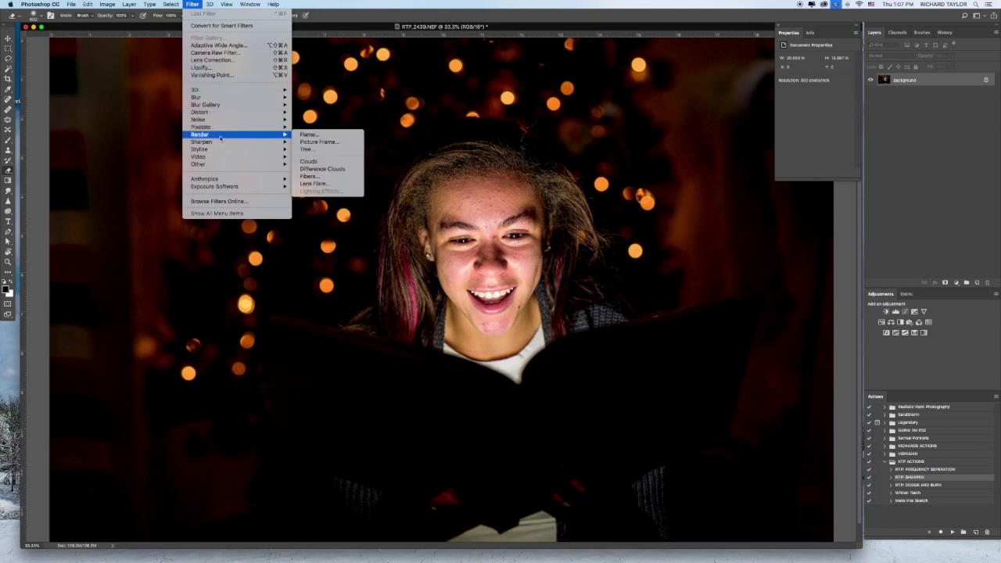
{"action": "mouse_move", "coordinate": [222, 144]}
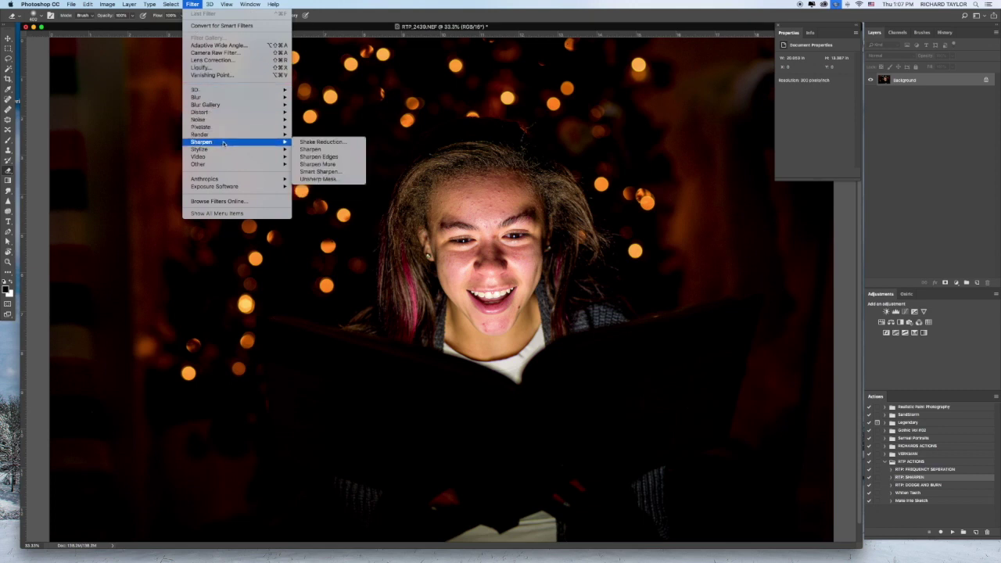
{"action": "left_click", "coordinate": [327, 173]}
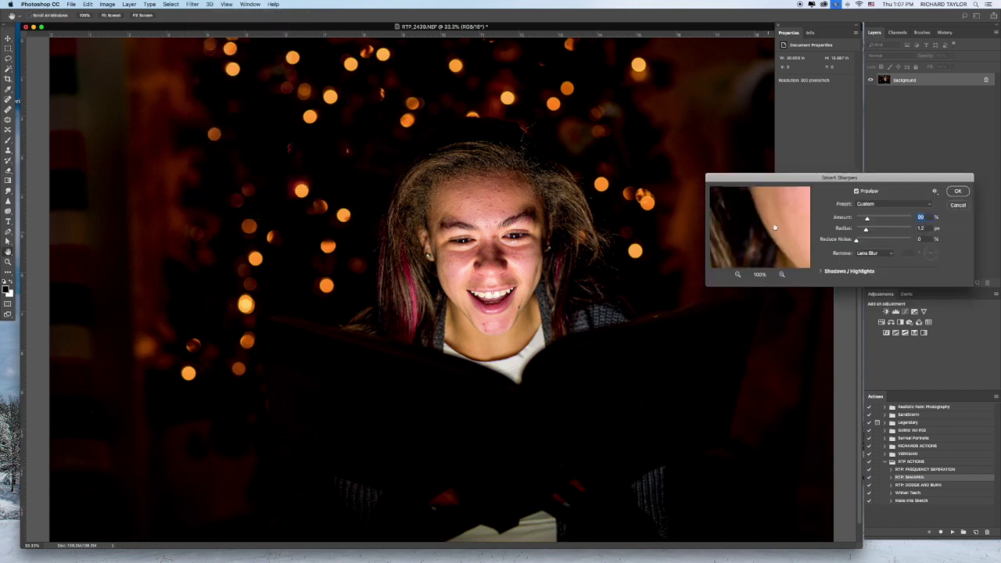
{"action": "left_click_drag", "start_coordinate": [775, 227], "coordinate": [772, 237]}
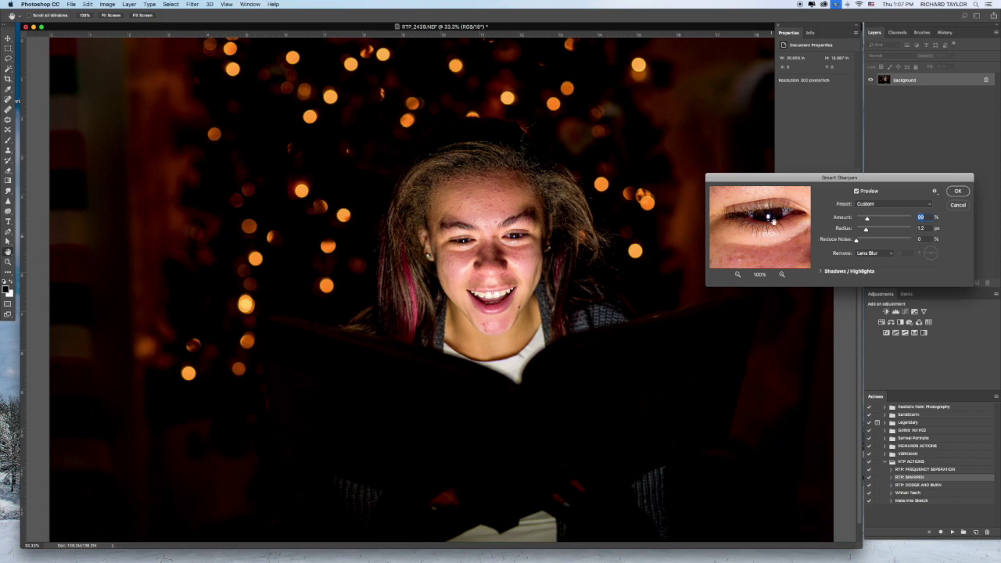
{"action": "left_click_drag", "start_coordinate": [778, 233], "coordinate": [779, 245]}
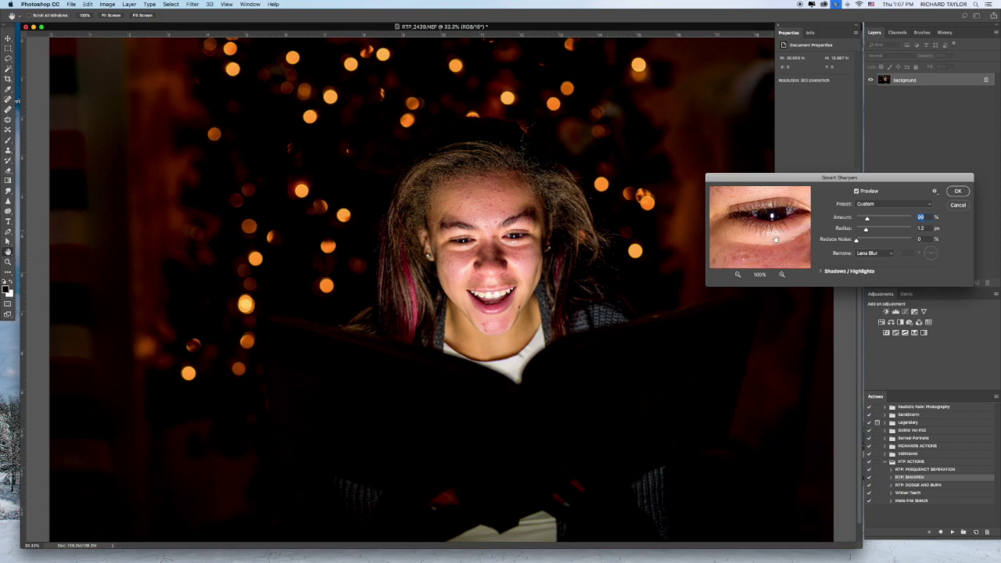
Apply Smart Sharpen at amount 128 and run the dodge-and-burn layer setup action.
{"action": "key", "text": "shift+Up"}
{"action": "key", "text": "shift+Up"}
{"action": "key", "text": "shift+Up"}
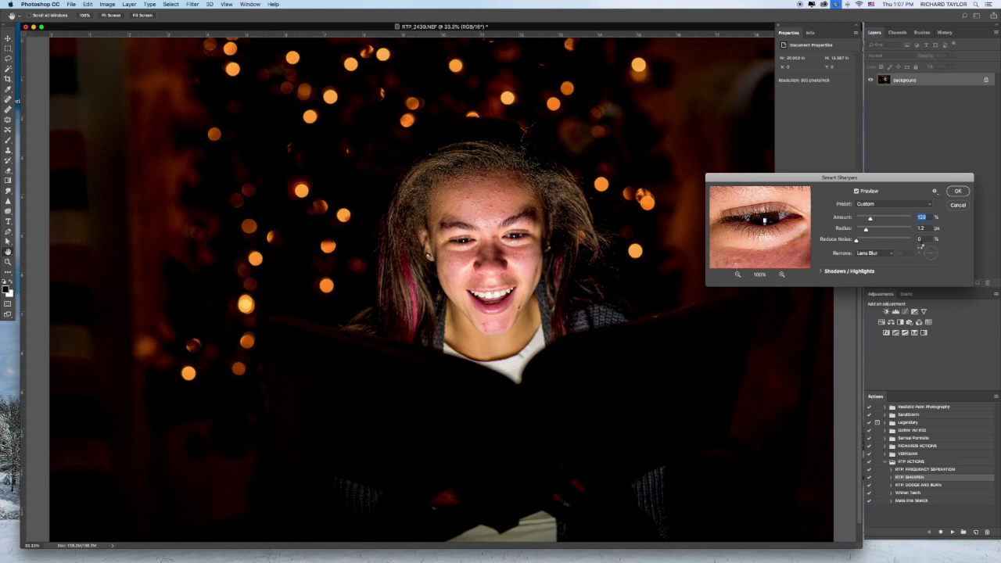
{"action": "key", "text": "Return"}
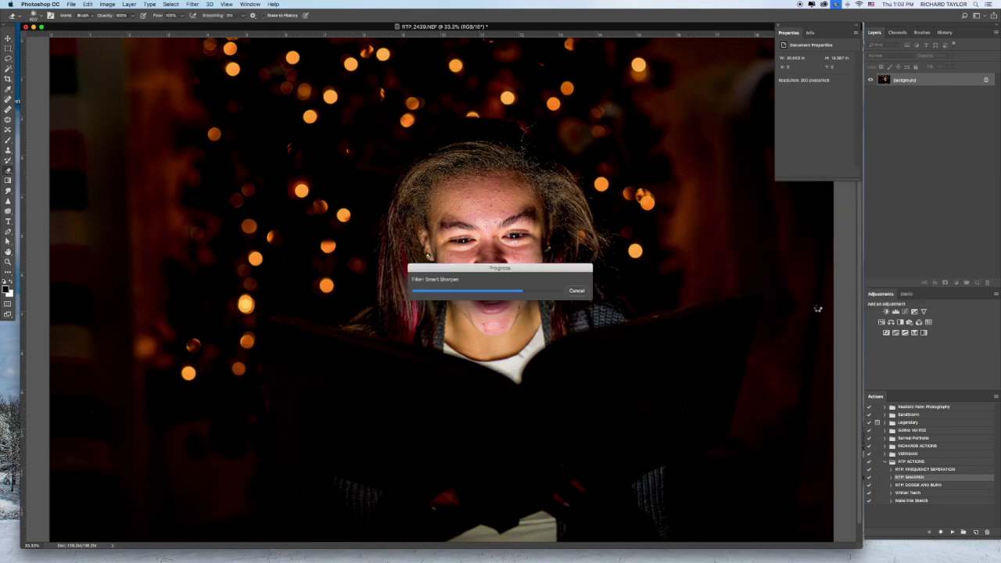
{"action": "left_click", "coordinate": [910, 485]}
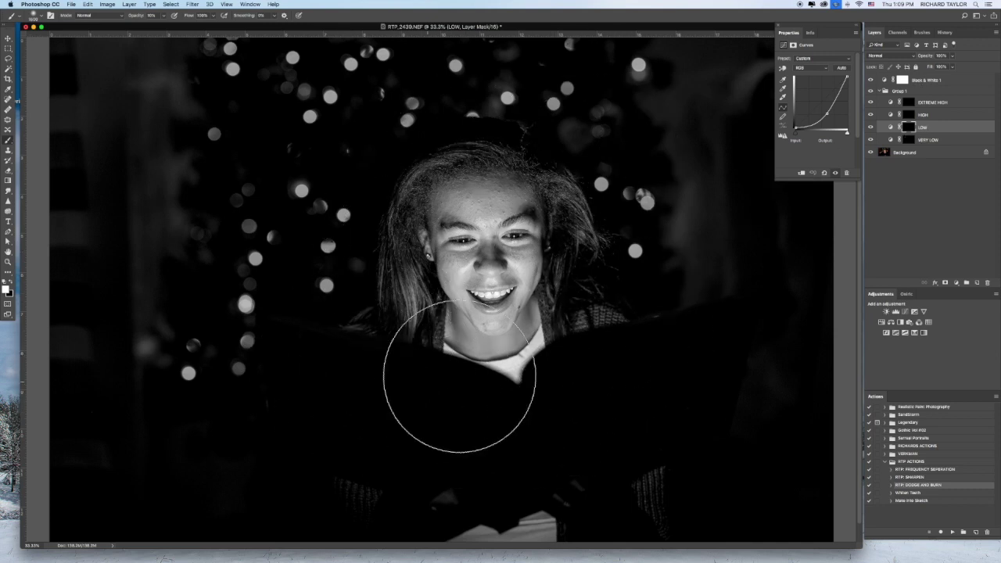
Brighten the girl's face and hair on the HIGH mask with a small soft brush, comparing before and after.
{"action": "left_click", "coordinate": [907, 127]}
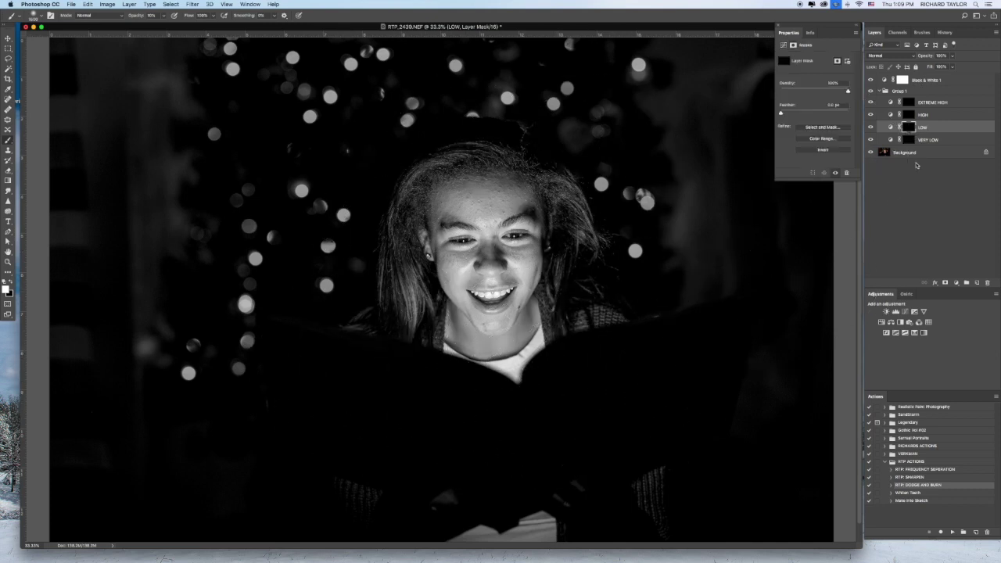
{"action": "left_click", "coordinate": [908, 115]}
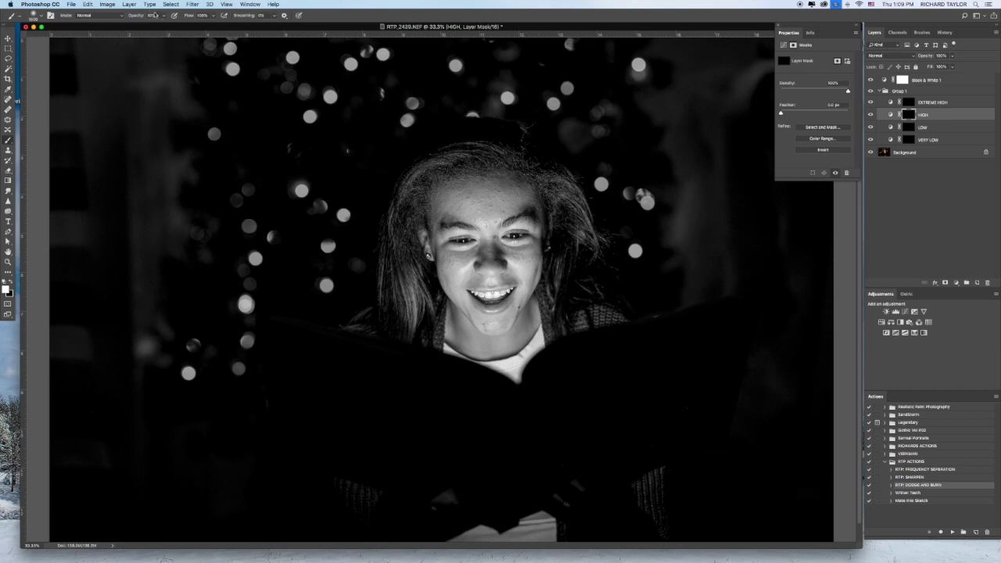
{"action": "right_click", "coordinate": [430, 310]}
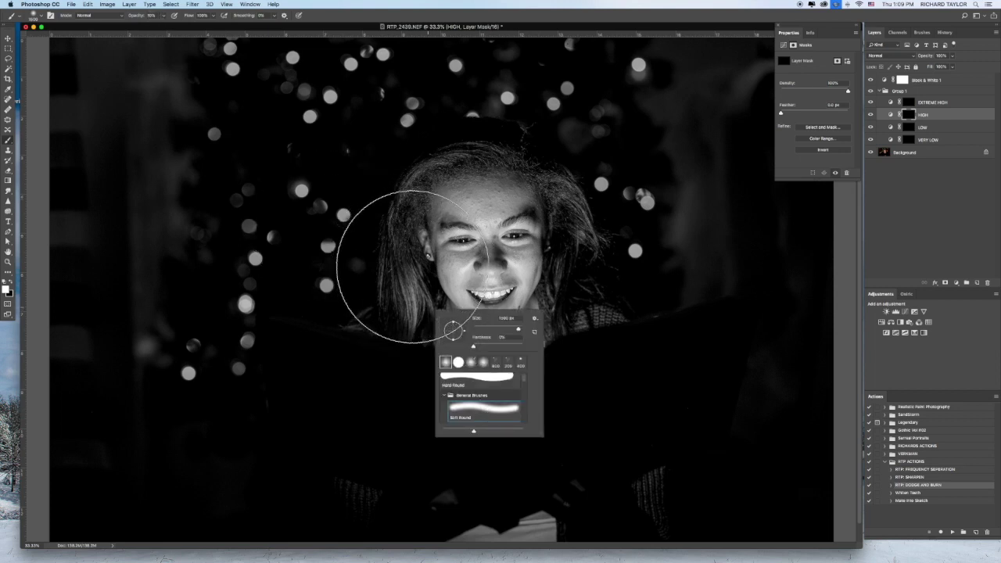
{"action": "left_click_drag", "start_coordinate": [518, 329], "coordinate": [490, 328]}
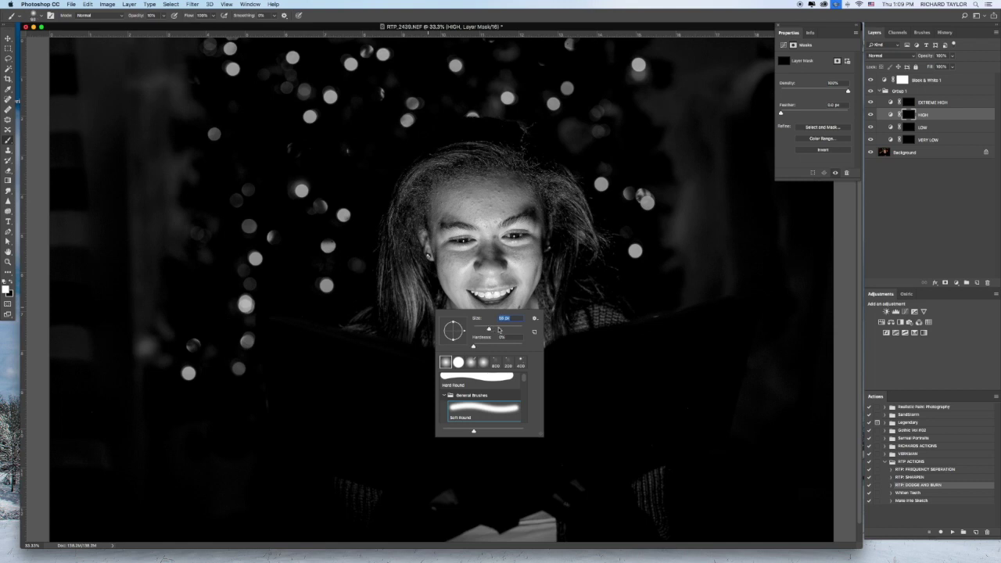
{"action": "key", "text": "Return"}
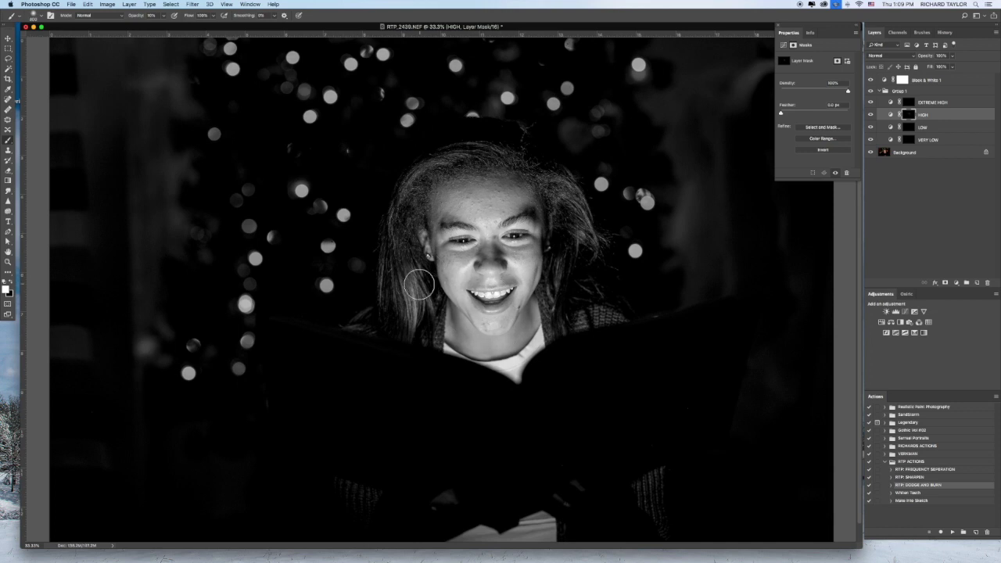
{"action": "mouse_move", "coordinate": [407, 271]}
{"action": "left_mouse_down"}
{"action": "mouse_move", "coordinate": [409, 212]}
{"action": "mouse_move", "coordinate": [414, 226]}
{"action": "left_mouse_up"}
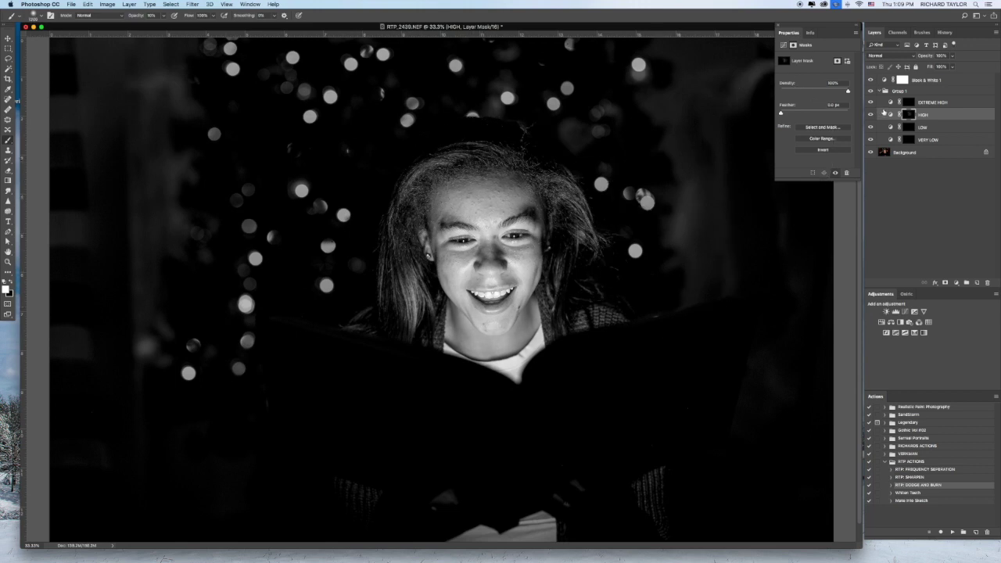
{"action": "left_click", "coordinate": [872, 115]}
{"action": "left_click", "coordinate": [872, 115]}
{"action": "left_click", "coordinate": [871, 116]}
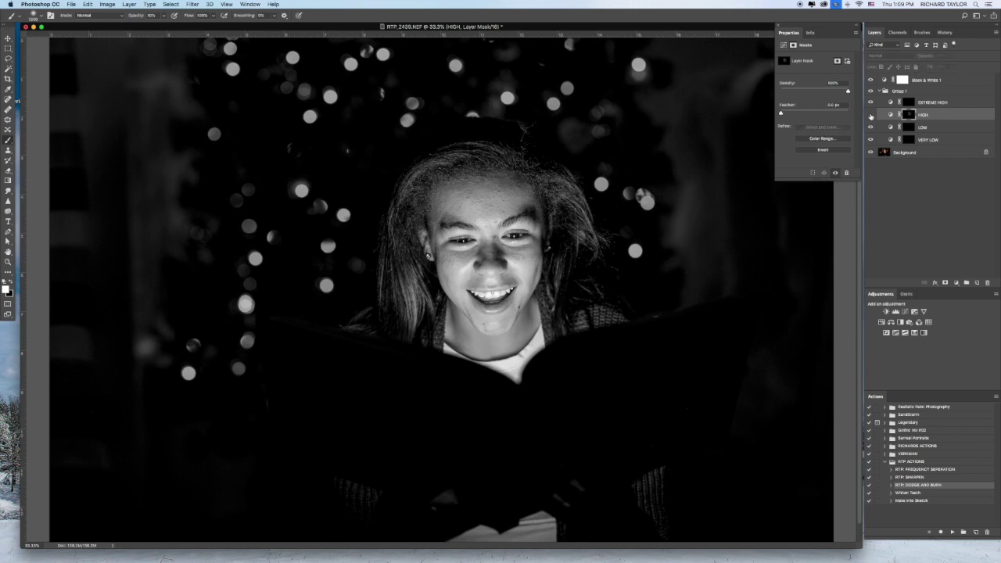
{"action": "left_click", "coordinate": [872, 115]}
Darken the bottom of the book on the LOW mask with a smaller brush.
{"action": "left_click", "coordinate": [906, 129]}
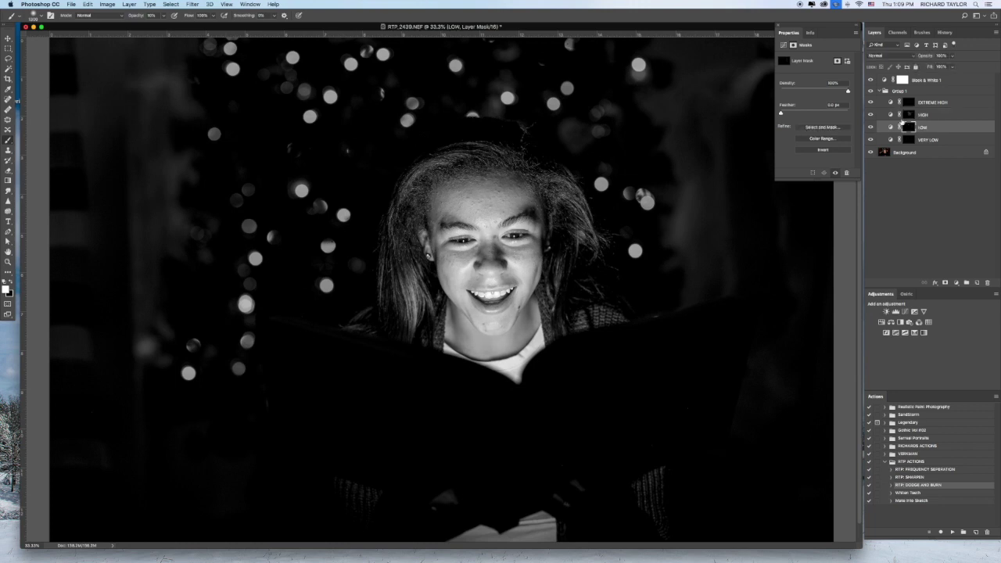
{"action": "key", "text": "bracketleft"}
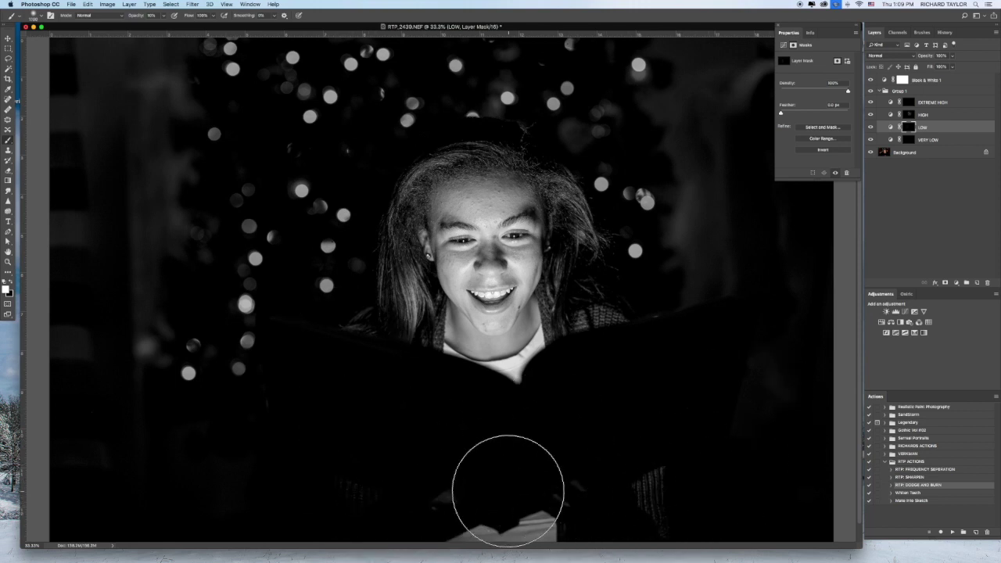
{"action": "mouse_move", "coordinate": [621, 498]}
{"action": "left_mouse_down"}
{"action": "mouse_move", "coordinate": [617, 436]}
{"action": "mouse_move", "coordinate": [650, 494]}
{"action": "mouse_move", "coordinate": [660, 490]}
{"action": "mouse_move", "coordinate": [648, 476]}
{"action": "mouse_move", "coordinate": [694, 521]}
{"action": "mouse_move", "coordinate": [694, 501]}
{"action": "mouse_move", "coordinate": [663, 489]}
{"action": "mouse_move", "coordinate": [661, 468]}
{"action": "mouse_move", "coordinate": [649, 491]}
{"action": "mouse_move", "coordinate": [460, 514]}
{"action": "mouse_move", "coordinate": [619, 500]}
{"action": "mouse_move", "coordinate": [616, 482]}
{"action": "mouse_move", "coordinate": [679, 458]}
{"action": "mouse_move", "coordinate": [651, 474]}
{"action": "mouse_move", "coordinate": [665, 472]}
{"action": "mouse_move", "coordinate": [653, 485]}
{"action": "mouse_move", "coordinate": [646, 469]}
{"action": "mouse_move", "coordinate": [650, 485]}
{"action": "mouse_move", "coordinate": [626, 435]}
{"action": "mouse_move", "coordinate": [646, 496]}
{"action": "left_mouse_up"}
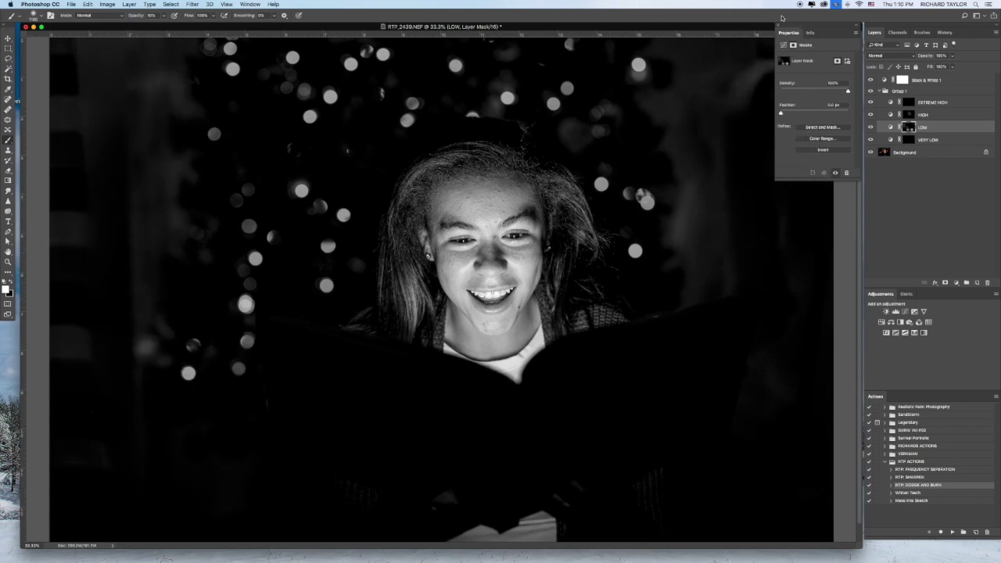
{"action": "left_click", "coordinate": [772, 133]}
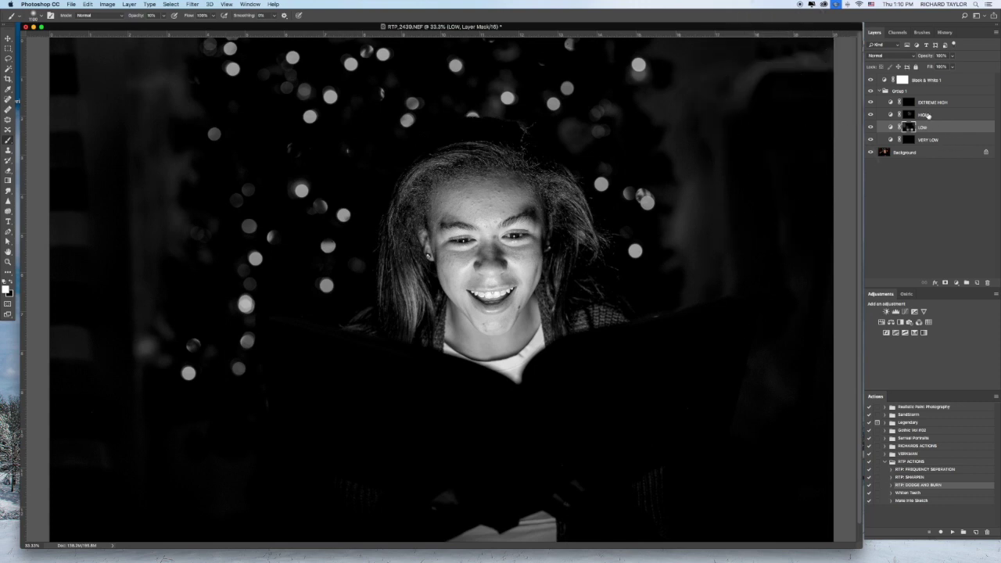
Paint finer dodge and burn on the HIGH, VERY LOW and EXTREME HIGH masks around face and hair.
{"action": "left_click", "coordinate": [930, 118]}
{"action": "key", "text": "bracketleft"}
{"action": "key", "text": "bracketleft"}
{"action": "key", "text": "bracketleft"}
{"action": "key", "text": "bracketleft"}
{"action": "key", "text": "bracketleft"}
{"action": "key", "text": "bracketleft"}
{"action": "key", "text": "bracketleft"}
{"action": "key", "text": "bracketleft"}
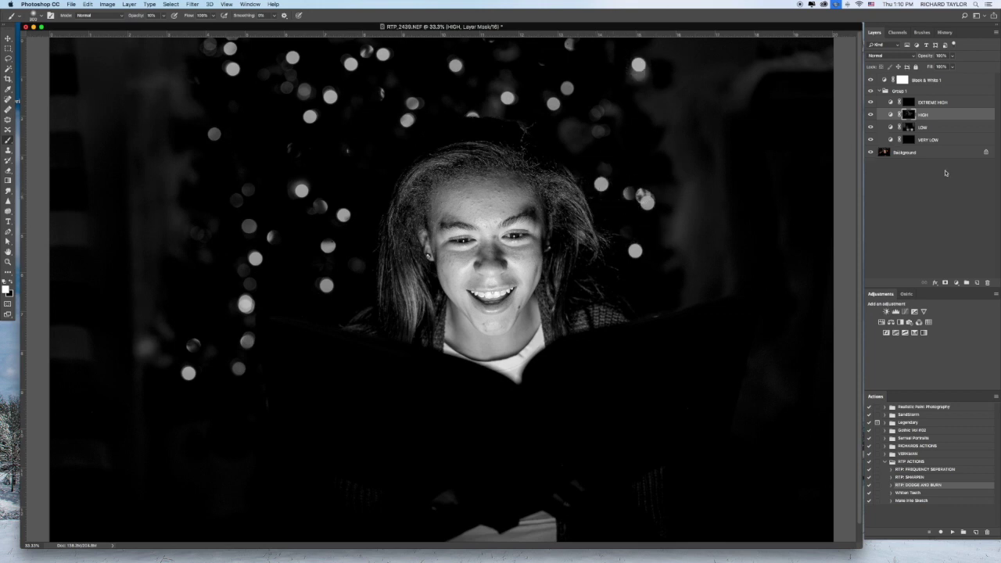
{"action": "left_click", "coordinate": [939, 138]}
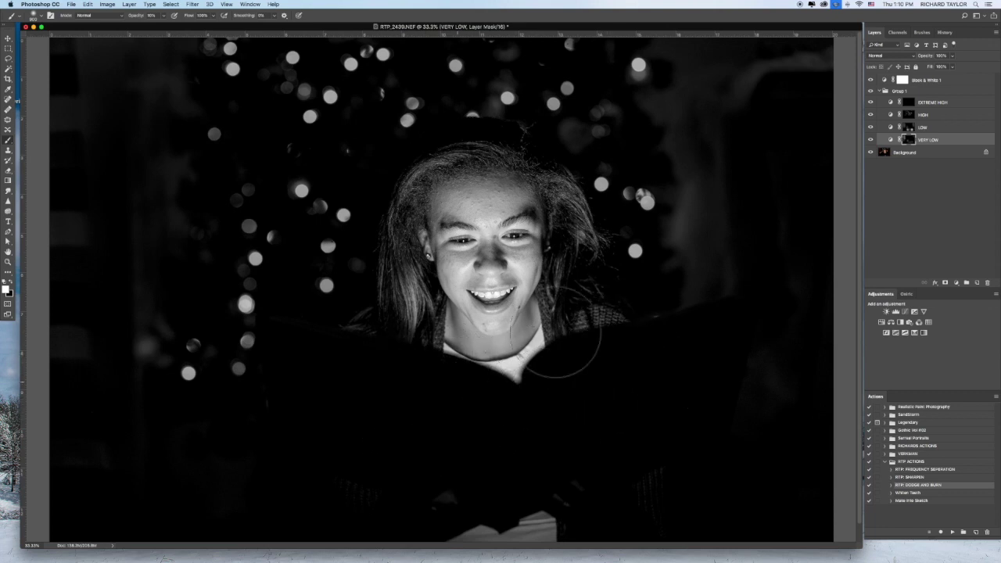
{"action": "key", "text": "bracketleft"}
{"action": "key", "text": "bracketleft"}
{"action": "key", "text": "bracketleft"}
{"action": "key", "text": "bracketleft"}
{"action": "key", "text": "bracketleft"}
{"action": "key", "text": "bracketleft"}
{"action": "key", "text": "bracketleft"}
{"action": "key", "text": "bracketleft"}
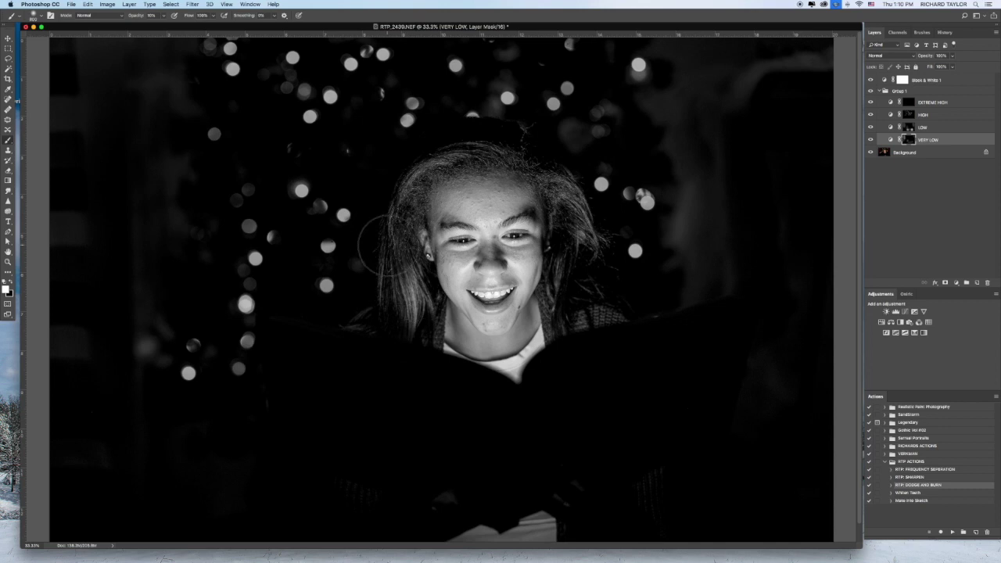
{"action": "key", "text": "bracketleft"}
{"action": "key", "text": "bracketleft"}
{"action": "key", "text": "bracketleft"}
{"action": "left_click", "coordinate": [929, 102]}
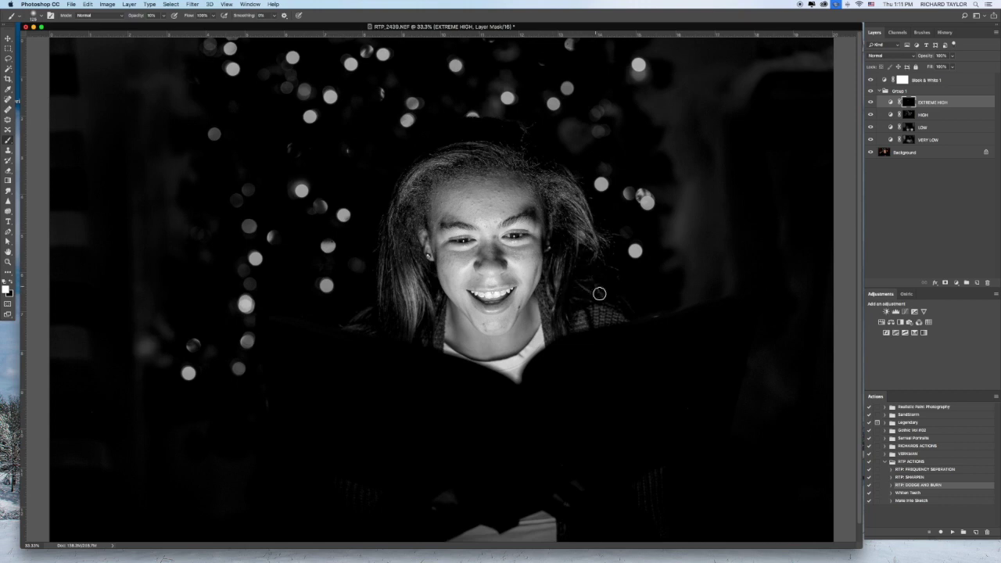
Delete the Black & White 1 preview layer and compare the dodge-and-burn group on and off.
{"action": "left_click", "coordinate": [932, 80]}
{"action": "left_click_drag", "start_coordinate": [903, 80], "coordinate": [989, 285]}
{"action": "left_click", "coordinate": [989, 285]}
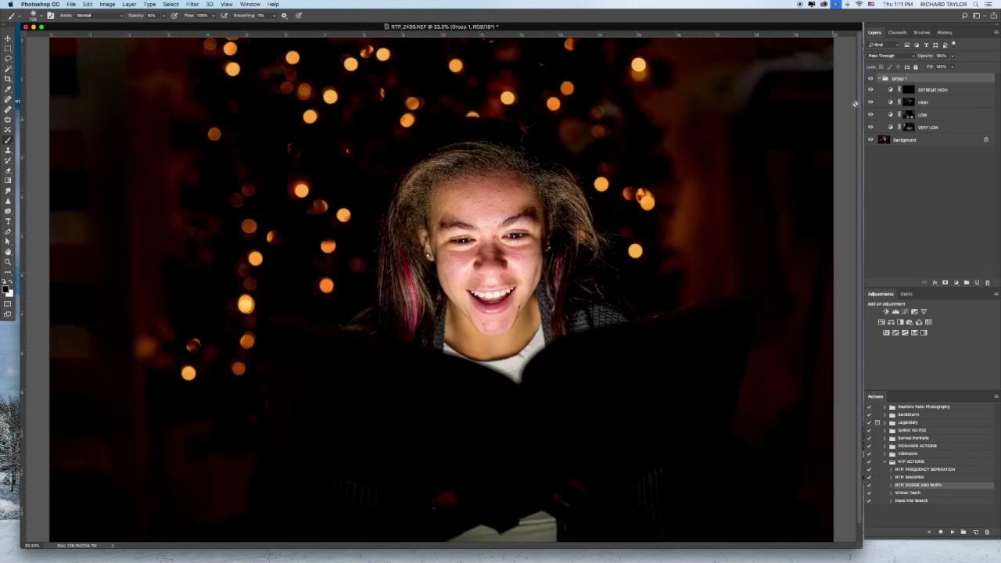
{"action": "left_click", "coordinate": [871, 79]}
{"action": "left_click", "coordinate": [871, 80]}
Compare the dodge-and-burn group on and off, then select the VERY LOW mask with a larger brush.
{"action": "left_click", "coordinate": [871, 80]}
{"action": "left_click", "coordinate": [871, 80]}
{"action": "left_click", "coordinate": [871, 80]}
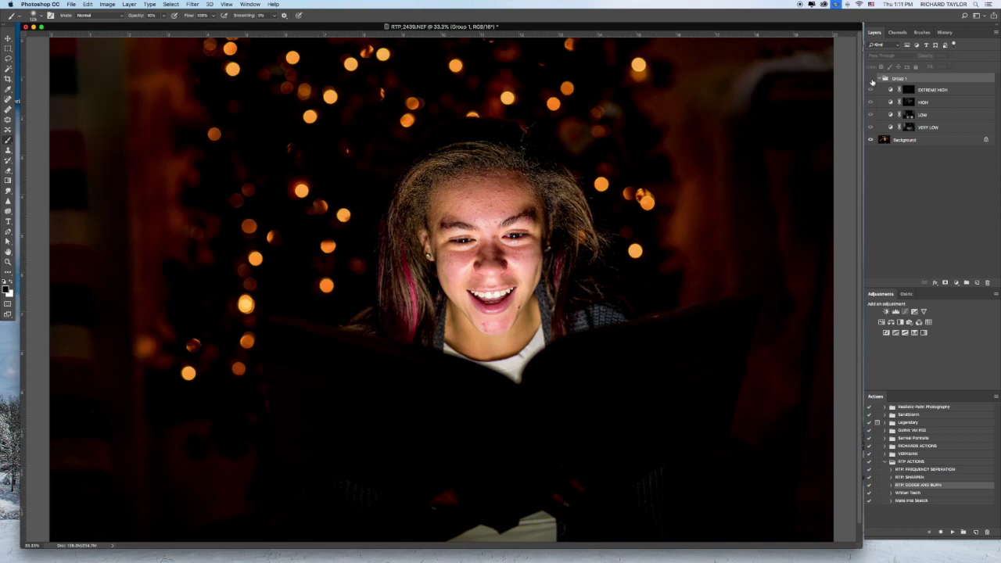
{"action": "left_click", "coordinate": [871, 80]}
{"action": "left_click", "coordinate": [908, 126]}
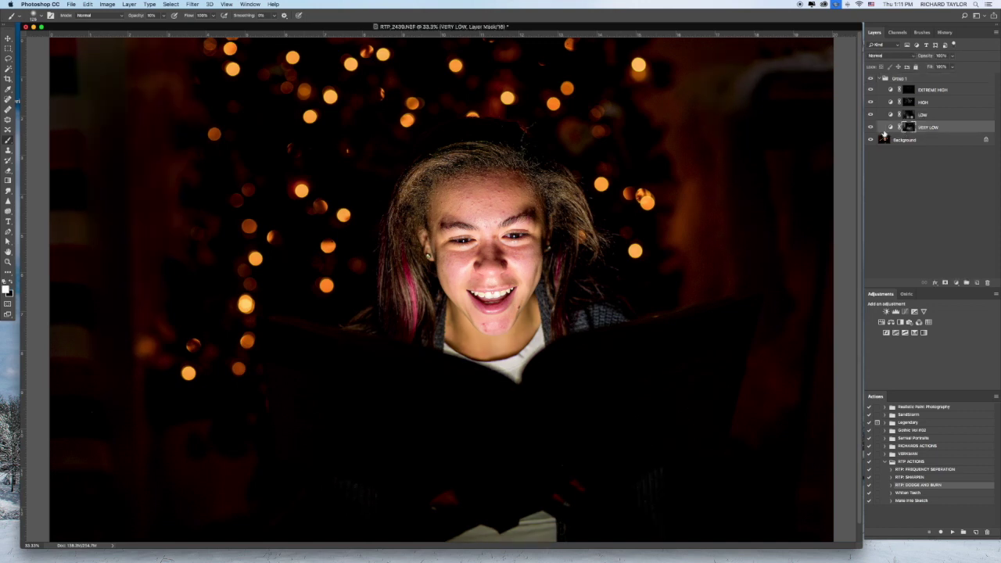
{"action": "key", "text": "bracketright"}
{"action": "key", "text": "bracketright"}
{"action": "key", "text": "bracketright"}
{"action": "key", "text": "bracketright"}
{"action": "key", "text": "bracketright"}
{"action": "key", "text": "bracketright"}
{"action": "key", "text": "bracketright"}
{"action": "key", "text": "bracketright"}
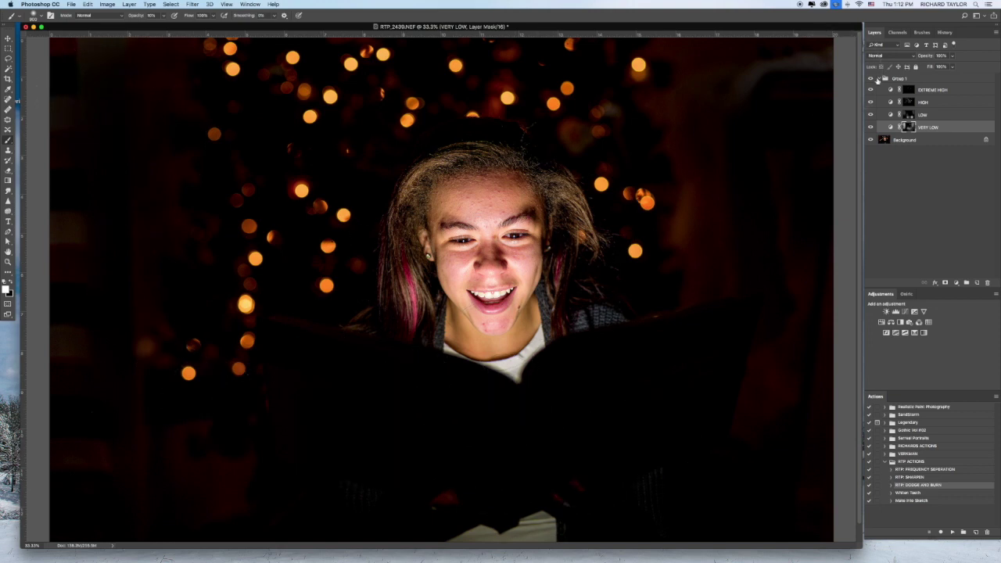
Check the darkened surroundings, keep the group visible, and flatten all layers into one.
{"action": "left_click", "coordinate": [872, 79]}
{"action": "left_click", "coordinate": [872, 80]}
{"action": "left_click", "coordinate": [874, 79]}
{"action": "left_click", "coordinate": [873, 80]}
{"action": "left_click", "coordinate": [873, 80]}
{"action": "left_click", "coordinate": [873, 80]}
{"action": "key", "text": "ctrl+shift+e"}
Crop the image tighter around the girl and the book.
{"action": "key", "text": "c"}
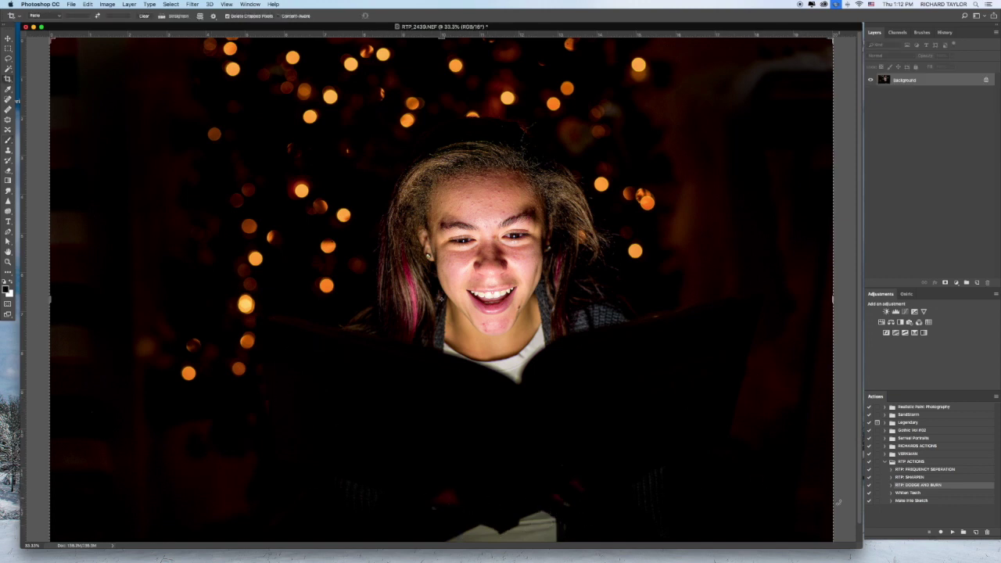
{"action": "key", "text": "super+minus"}
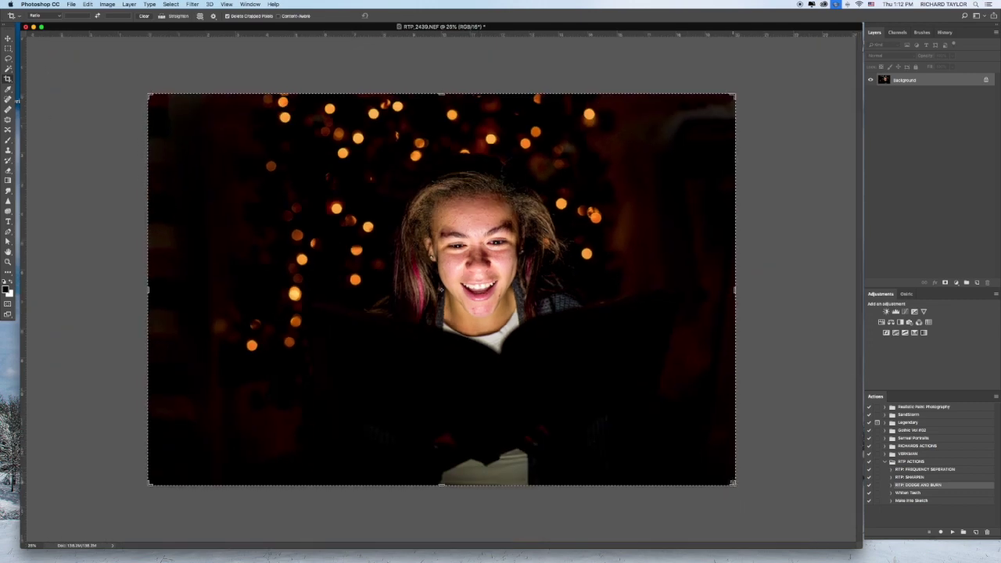
{"action": "left_click_drag", "start_coordinate": [732, 483], "coordinate": [702, 455]}
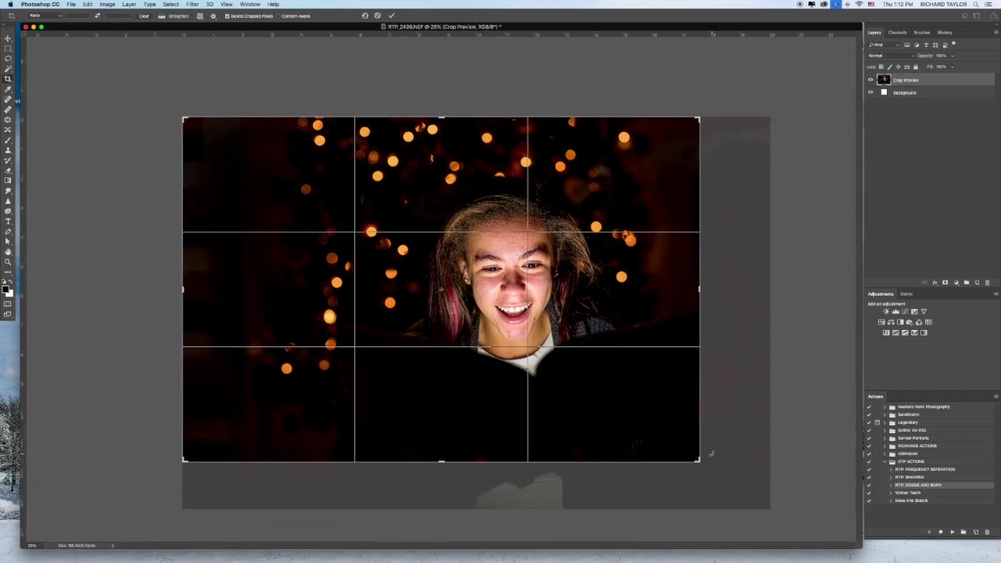
{"action": "key", "text": "Return"}
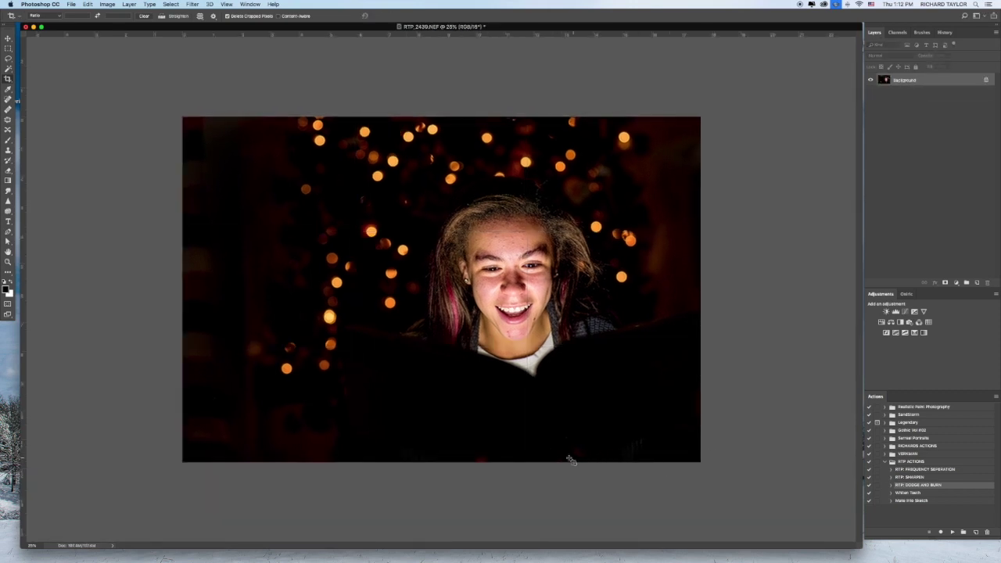
Paint black at 100% opacity over faint detail along the bottom edge.
{"action": "key", "text": "b"}
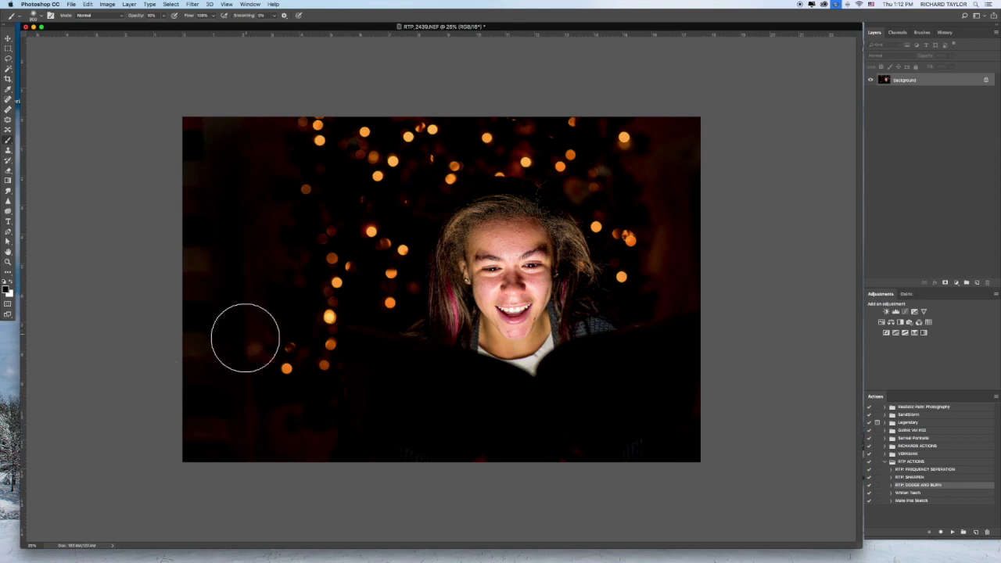
{"action": "key", "text": "bracketright"}
{"action": "key", "text": "bracketright"}
{"action": "key", "text": "bracketright"}
{"action": "key", "text": "bracketright"}
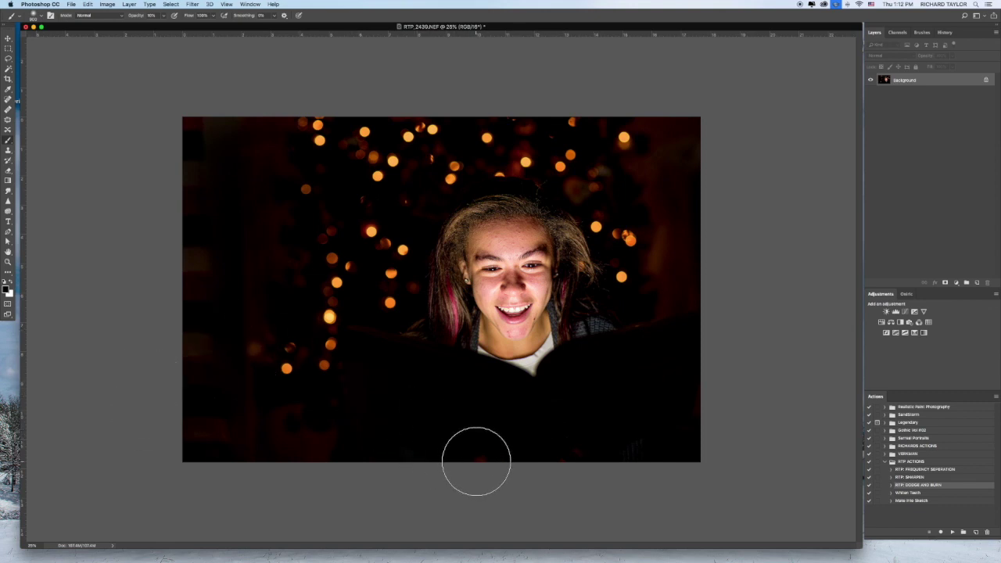
{"action": "left_click", "coordinate": [161, 16]}
{"action": "key", "text": "0"}
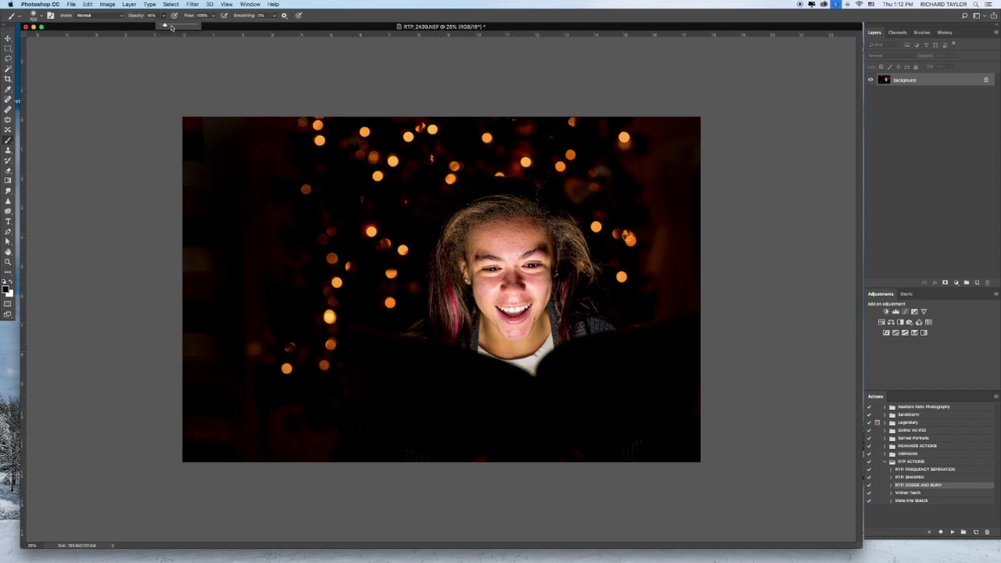
{"action": "mouse_move", "coordinate": [511, 463]}
{"action": "left_mouse_down"}
{"action": "mouse_move", "coordinate": [576, 463]}
{"action": "mouse_move", "coordinate": [389, 454]}
{"action": "mouse_move", "coordinate": [384, 442]}
{"action": "left_mouse_up"}
{"action": "key", "text": "super+equal"}
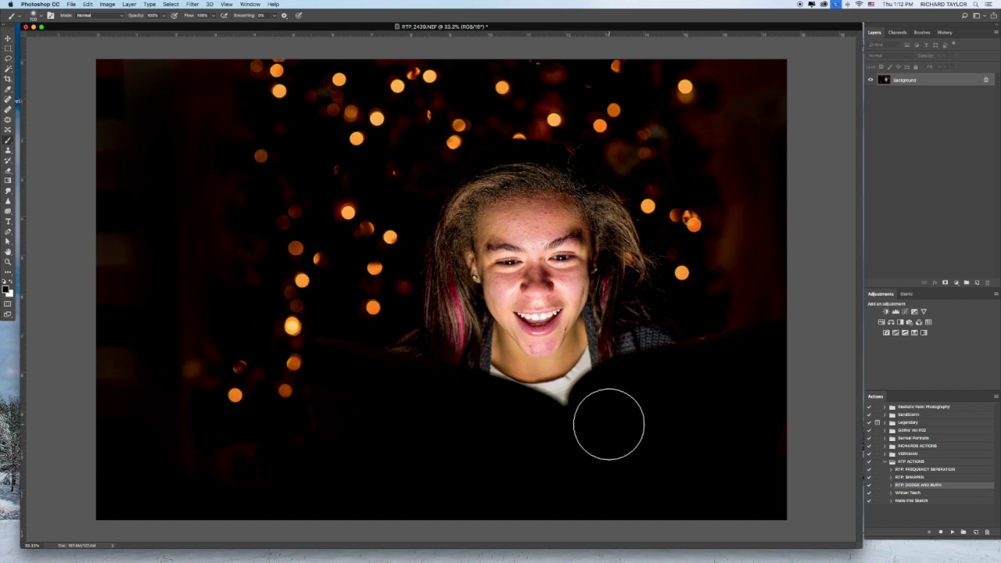
Crop again from the bottom-left corner to trim more of the left side and bottom.
{"action": "key", "text": "r"}
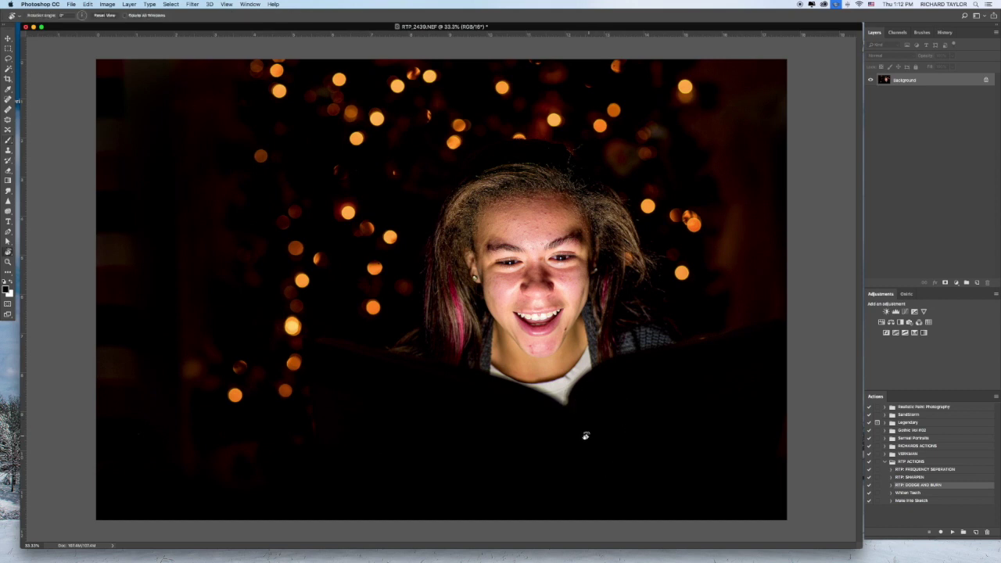
{"action": "left_click_drag", "start_coordinate": [584, 438], "coordinate": [584, 438]}
{"action": "key", "text": "c"}
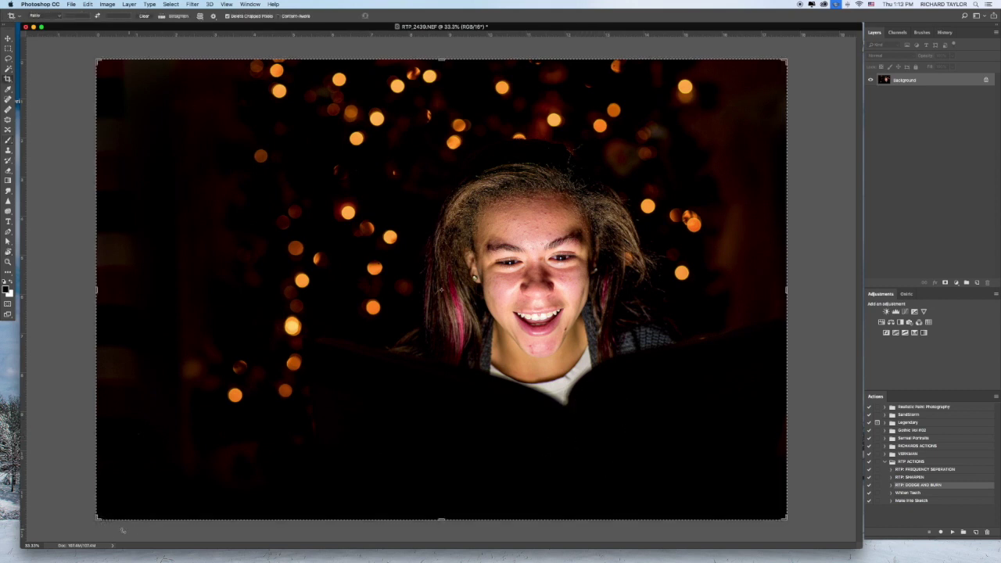
{"action": "left_click_drag", "start_coordinate": [97, 519], "coordinate": [134, 511]}
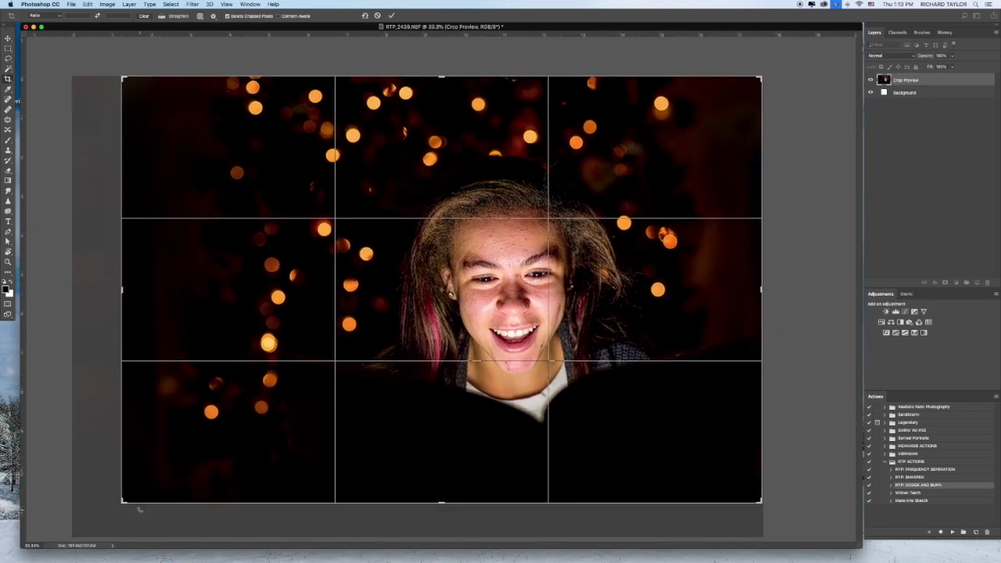
{"action": "key", "text": "Return"}
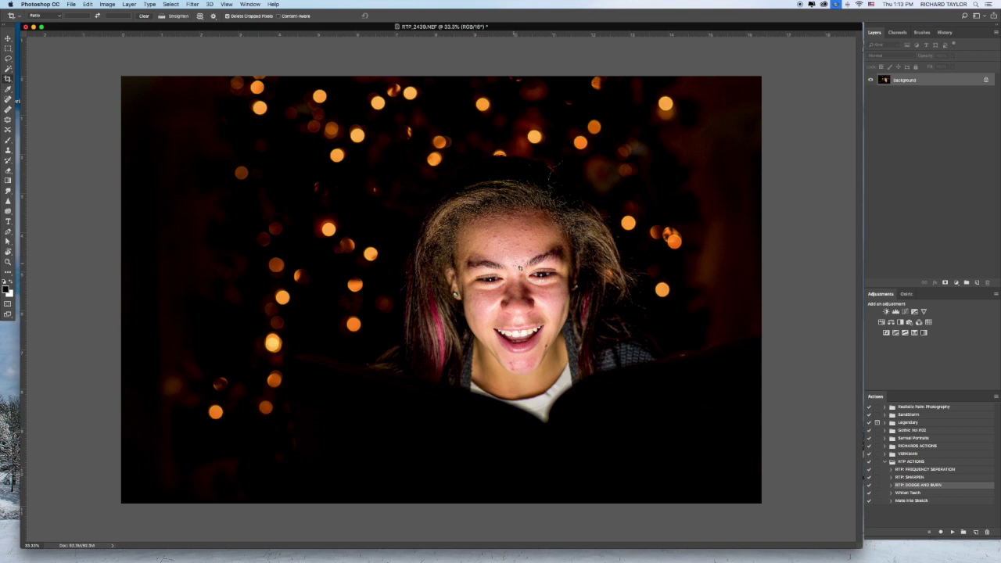
Select the frequency separation action, then launch Filter > Anthropics > PortraitPro on the photo.
{"action": "left_click", "coordinate": [920, 470]}
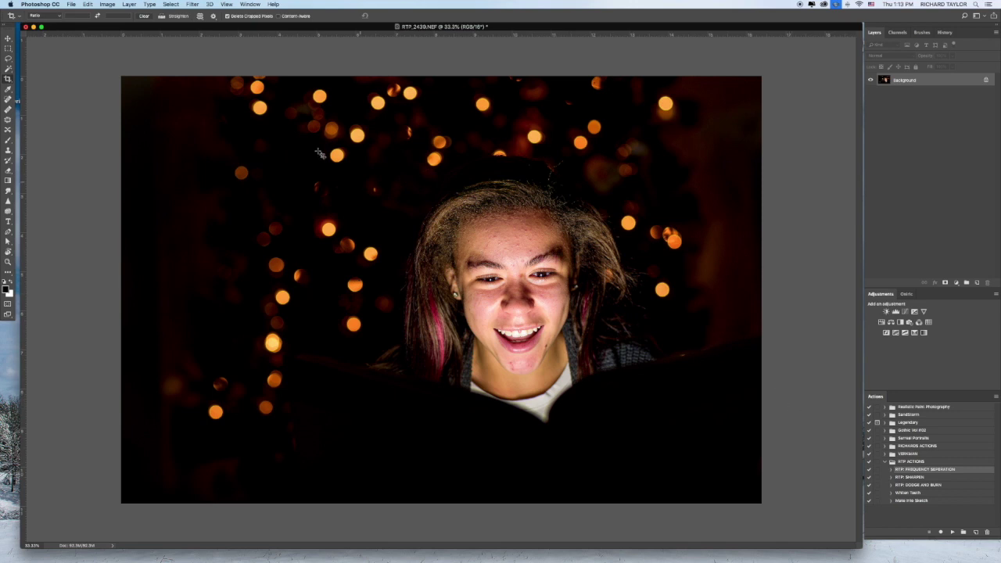
{"action": "left_click", "coordinate": [192, 4]}
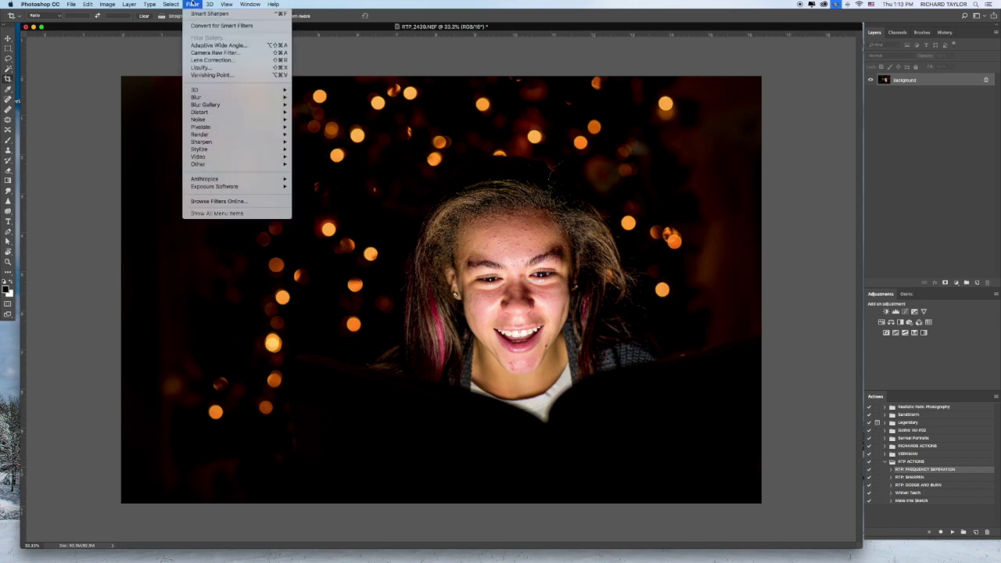
{"action": "mouse_move", "coordinate": [224, 182]}
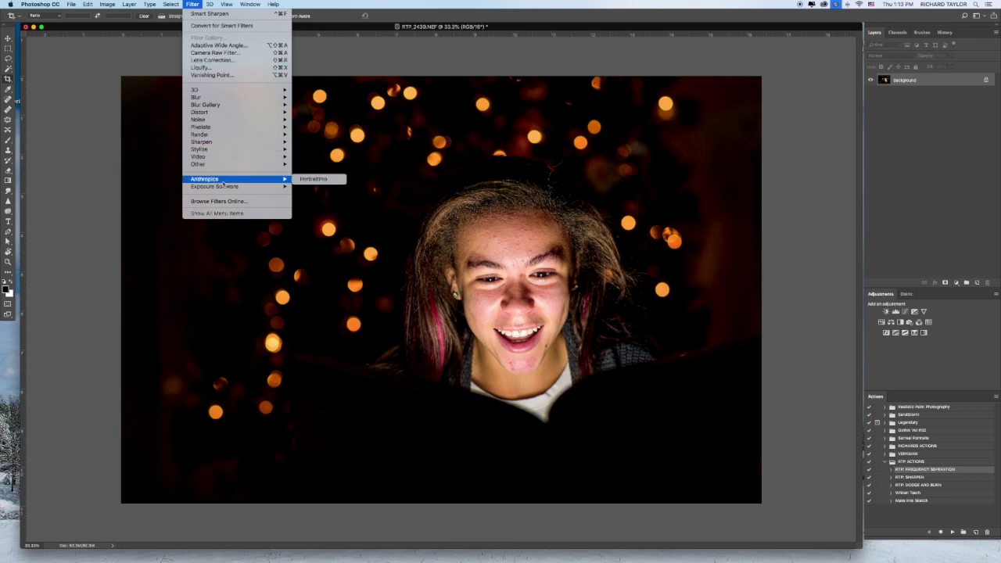
{"action": "left_click", "coordinate": [314, 180]}
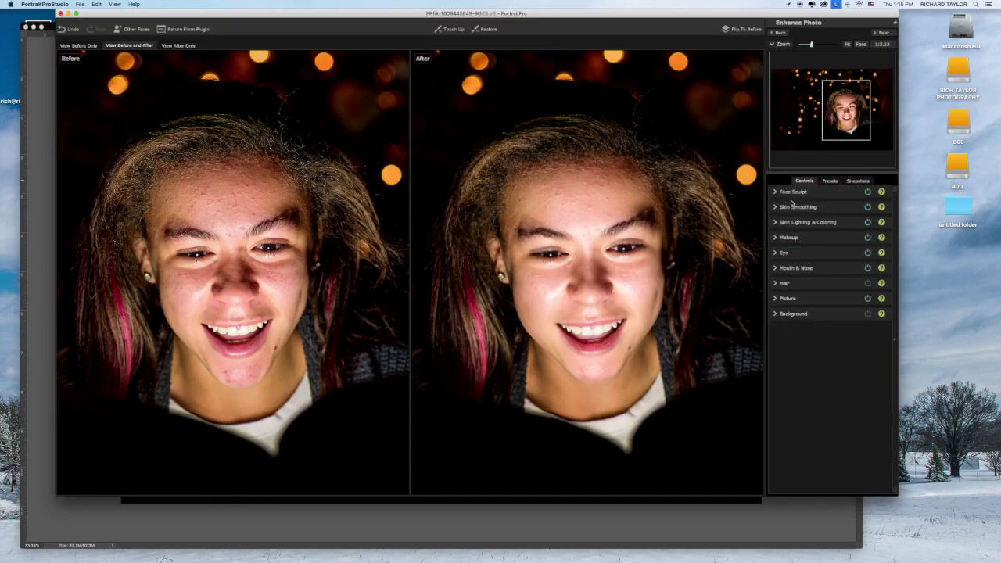
Apply the No Sculpt preset to the face in PortraitPro Studio.
{"action": "left_click", "coordinate": [792, 193]}
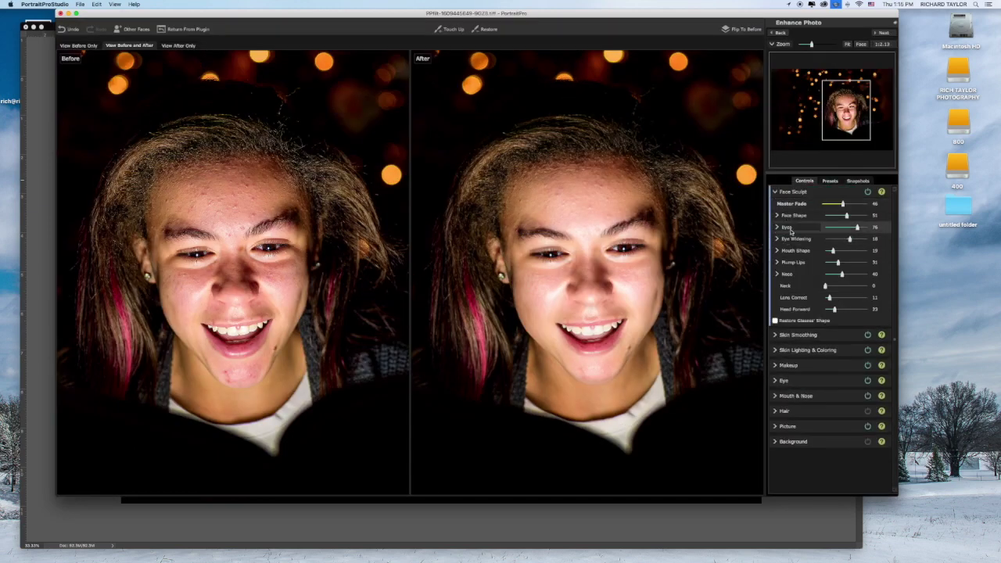
{"action": "left_click", "coordinate": [822, 191]}
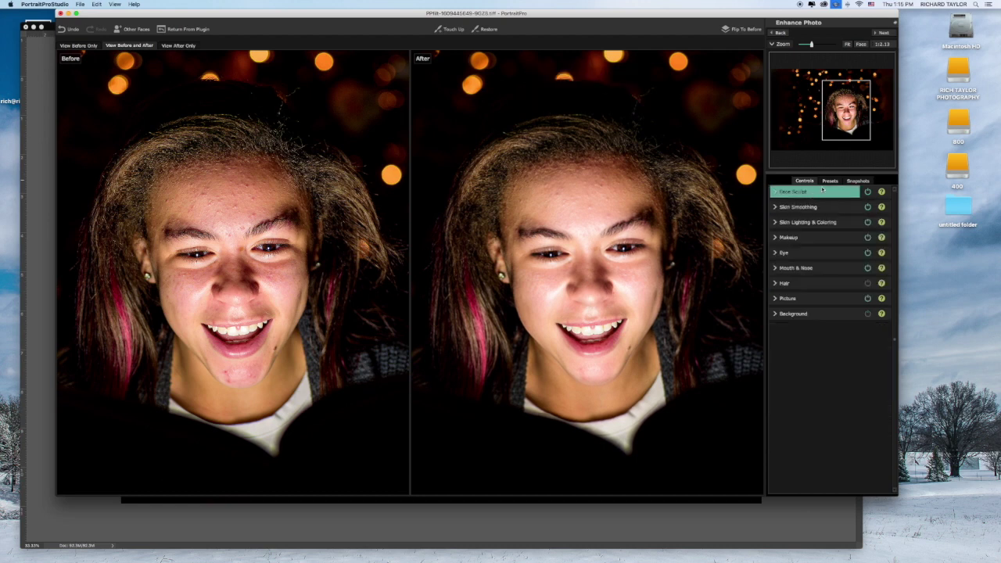
{"action": "left_click", "coordinate": [830, 181]}
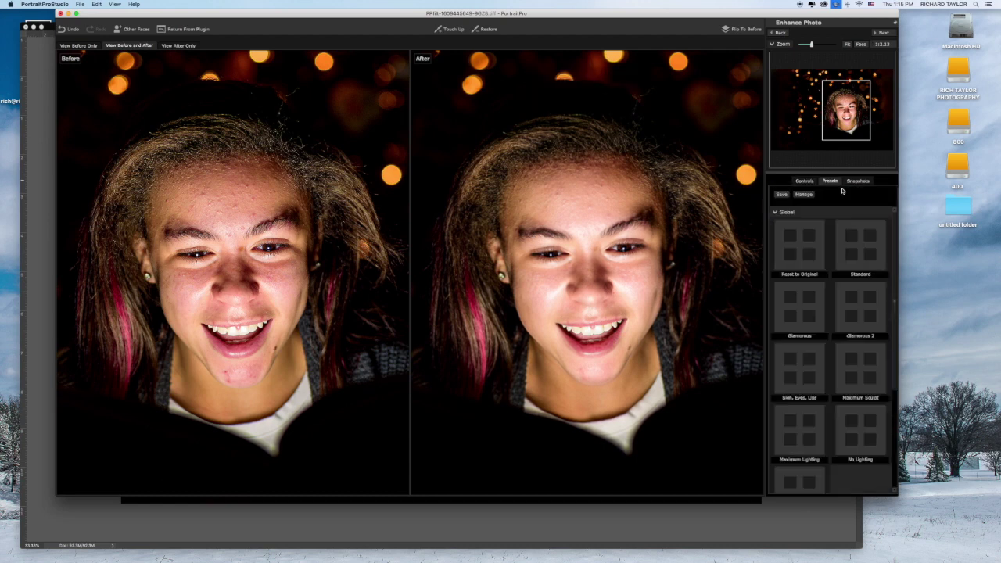
{"action": "left_click", "coordinate": [862, 241]}
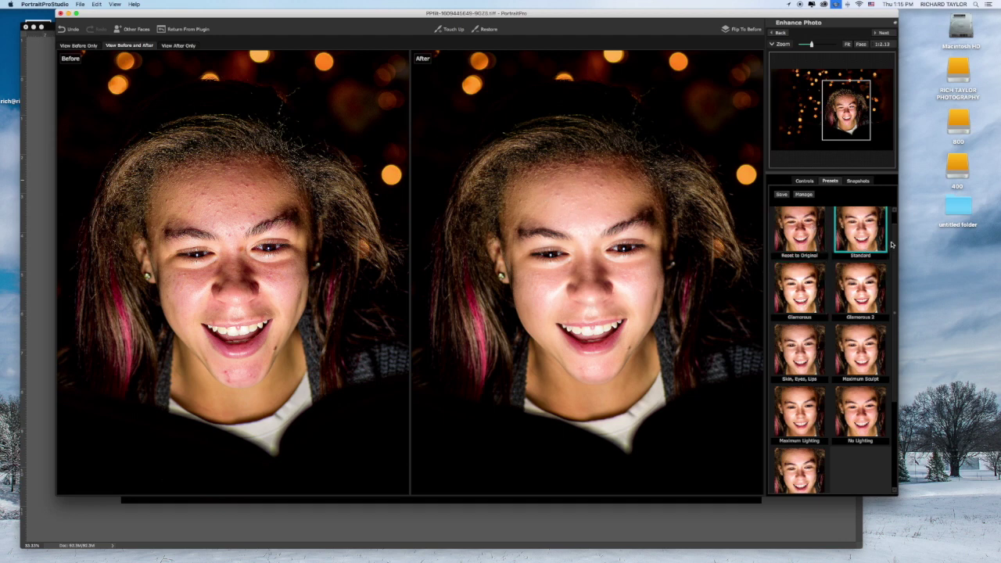
{"action": "scroll", "coordinate": [829, 352], "scroll_direction": "down", "scroll_amount": 4}
{"action": "left_click", "coordinate": [814, 353]}
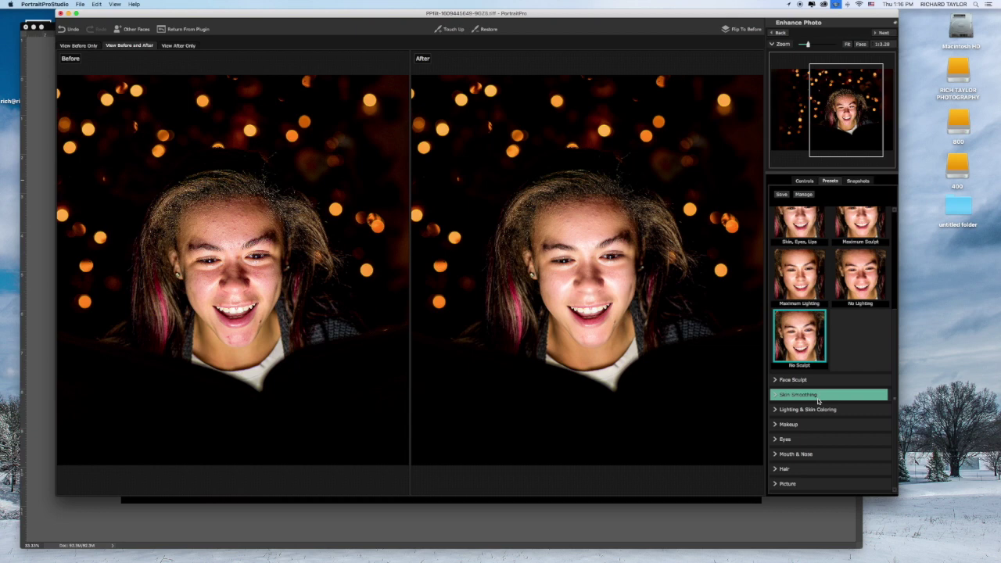
Apply Intense Skin Smoothing and return the retouched photo to Photoshop.
{"action": "left_click", "coordinate": [778, 397]}
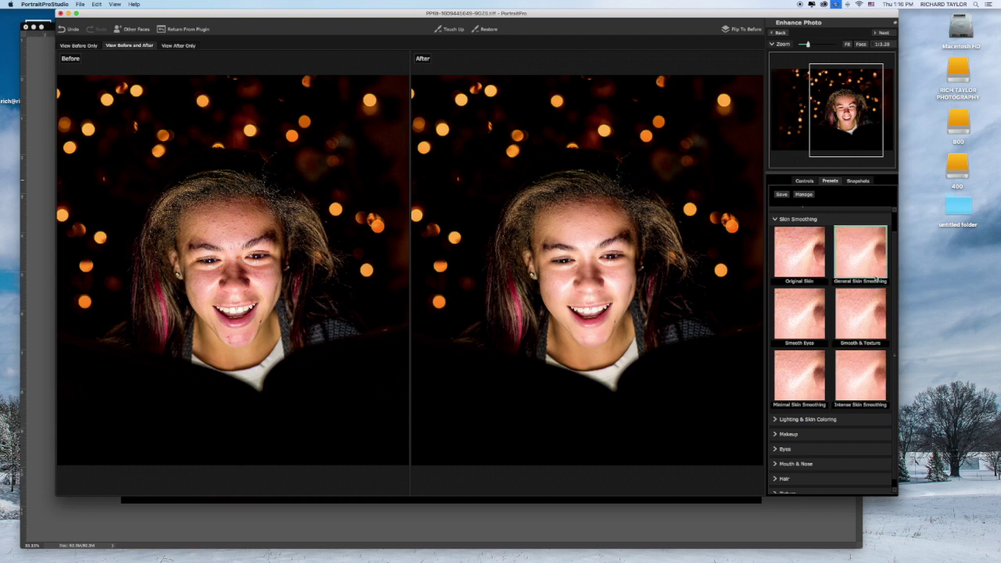
{"action": "left_click", "coordinate": [850, 251]}
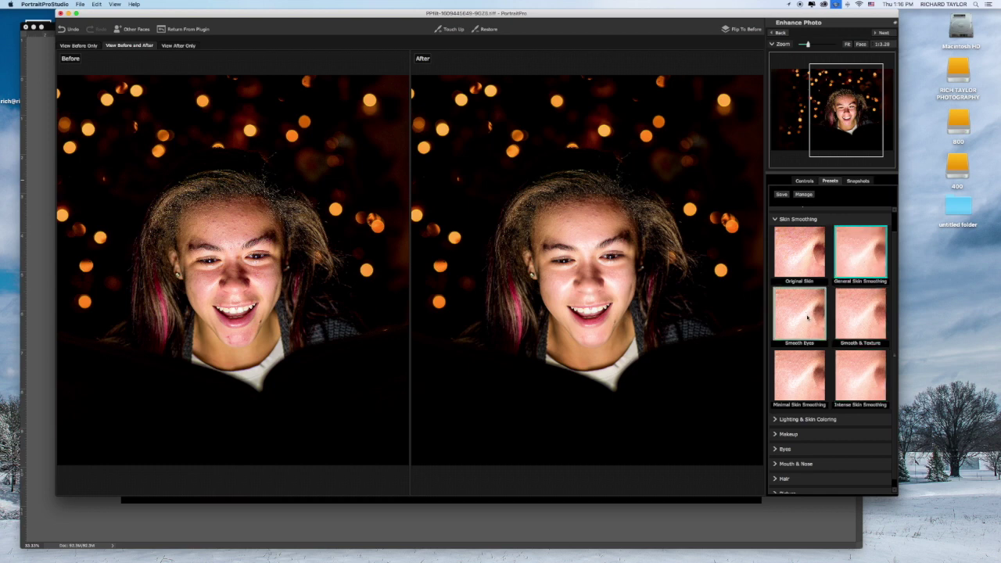
{"action": "left_click", "coordinate": [851, 379]}
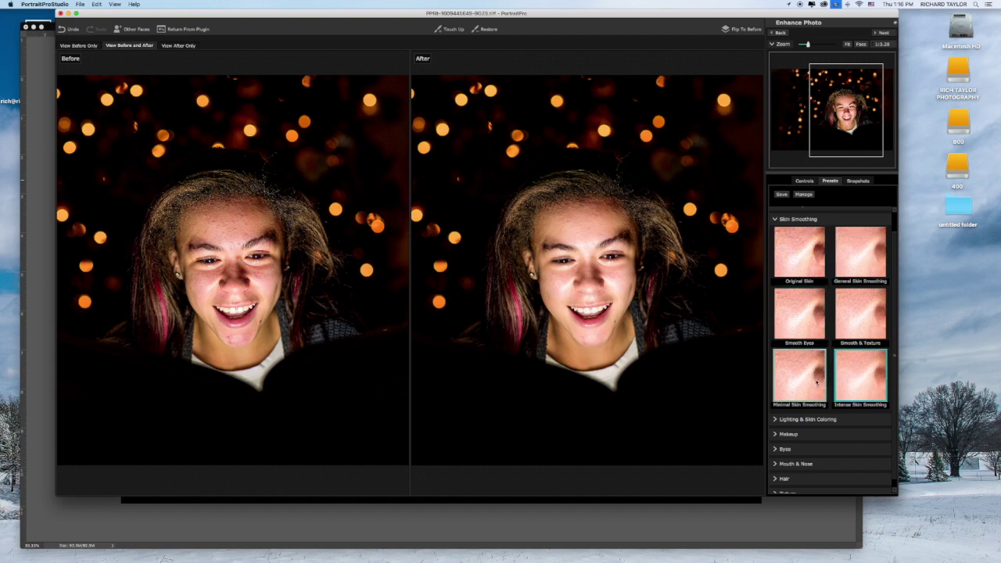
{"action": "left_click", "coordinate": [818, 381]}
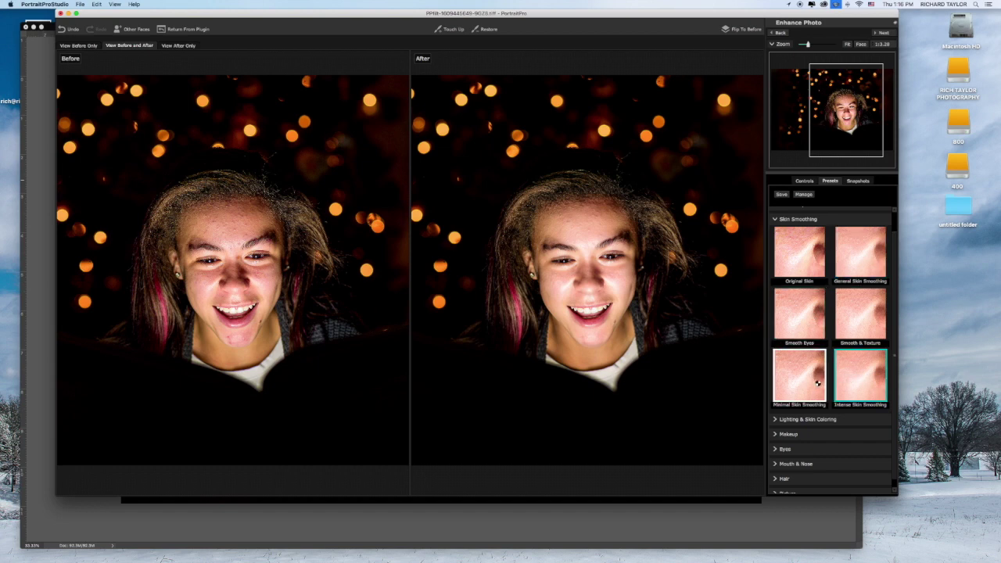
{"action": "left_click", "coordinate": [856, 379]}
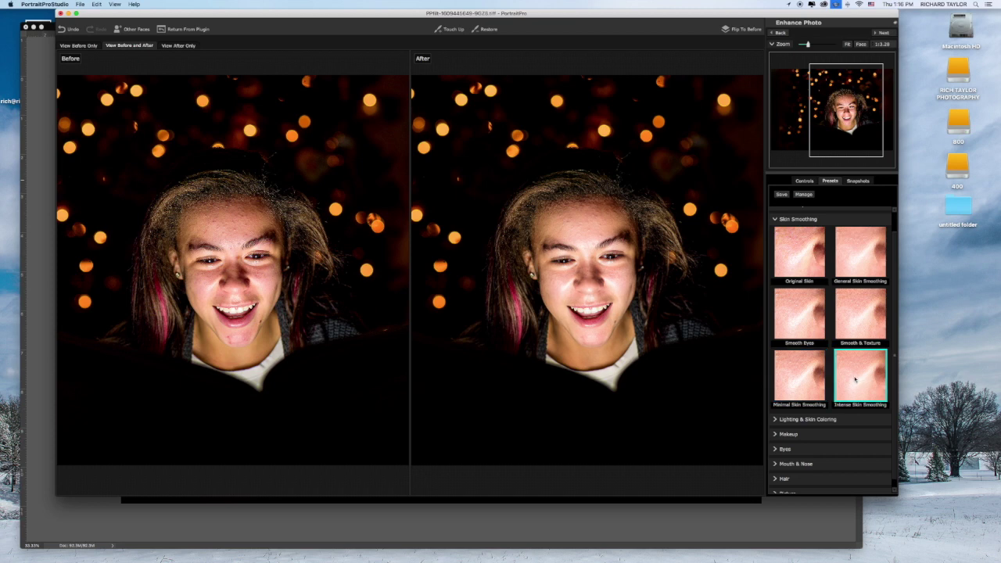
{"action": "left_click", "coordinate": [882, 33]}
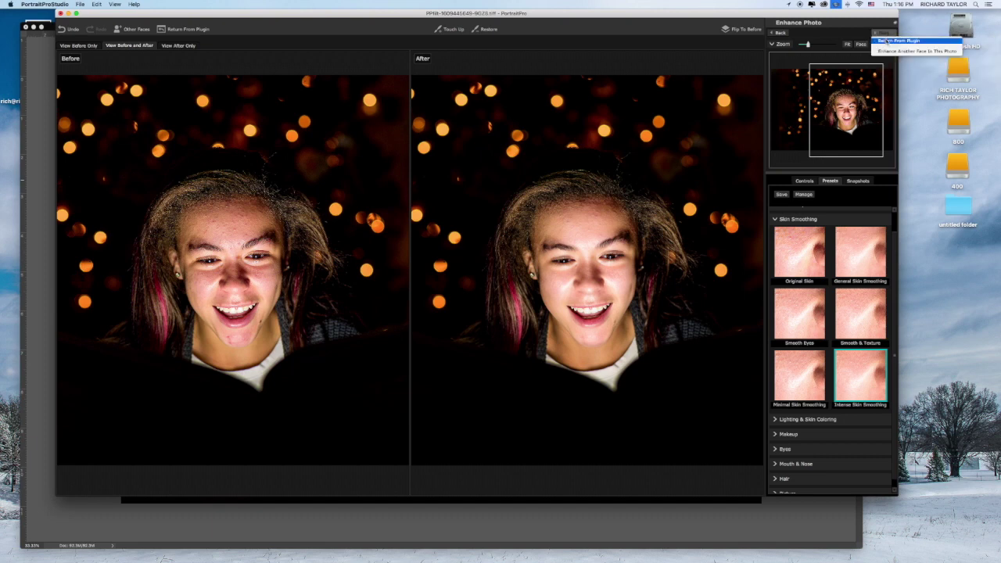
{"action": "left_click", "coordinate": [889, 43]}
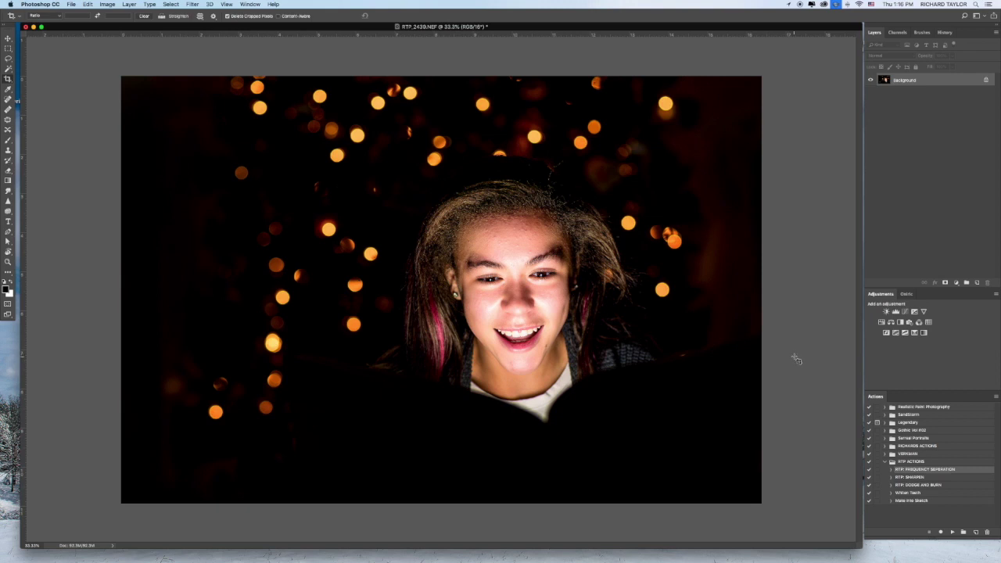
Toggle the retouch off and on to compare, and expand the Fairyland Brushes set.
{"action": "key", "text": "super+z"}
{"action": "key", "text": "super+z"}
{"action": "key", "text": "super+z"}
{"action": "key", "text": "super+z"}
{"action": "key", "text": "super+z"}
{"action": "key", "text": "super+z"}
{"action": "key", "text": "super+z"}
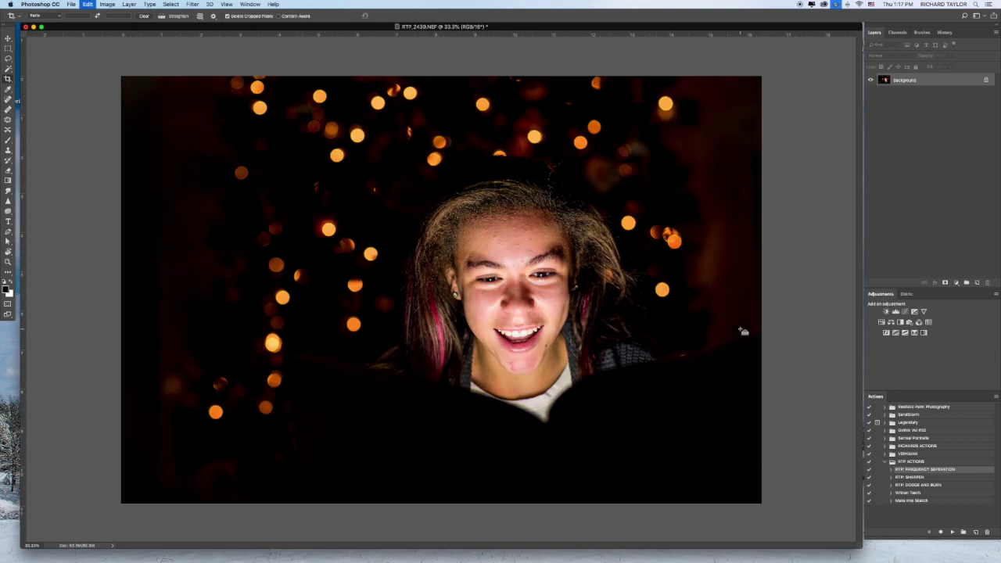
{"action": "key", "text": "super+z"}
{"action": "key", "text": "super+z"}
{"action": "key", "text": "super+z"}
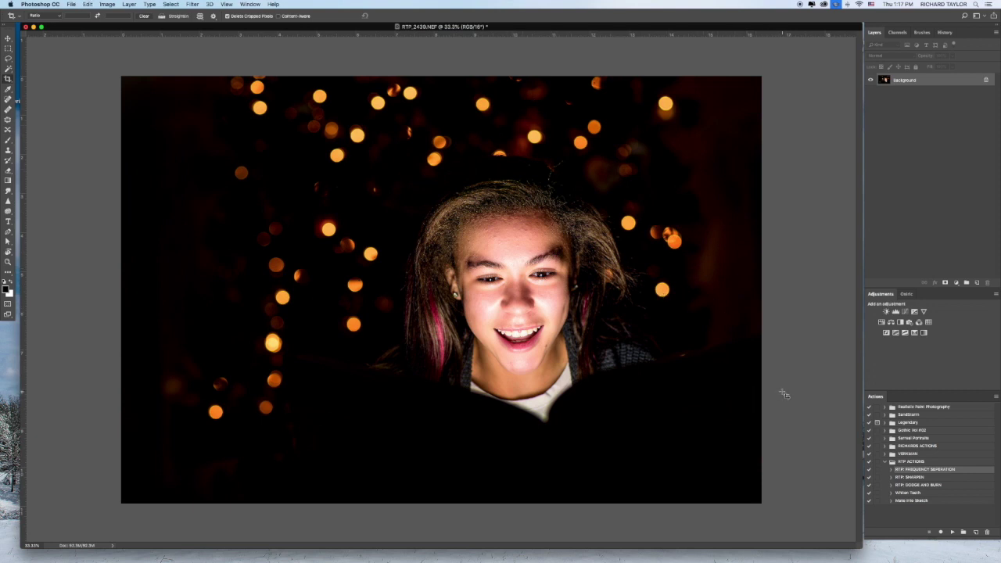
{"action": "key", "text": "F5"}
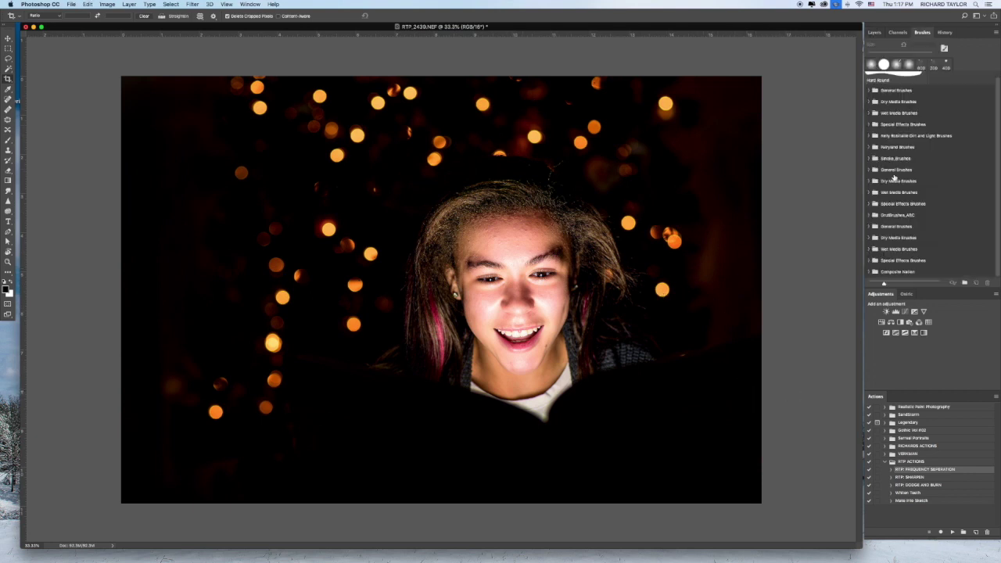
{"action": "left_click", "coordinate": [869, 147]}
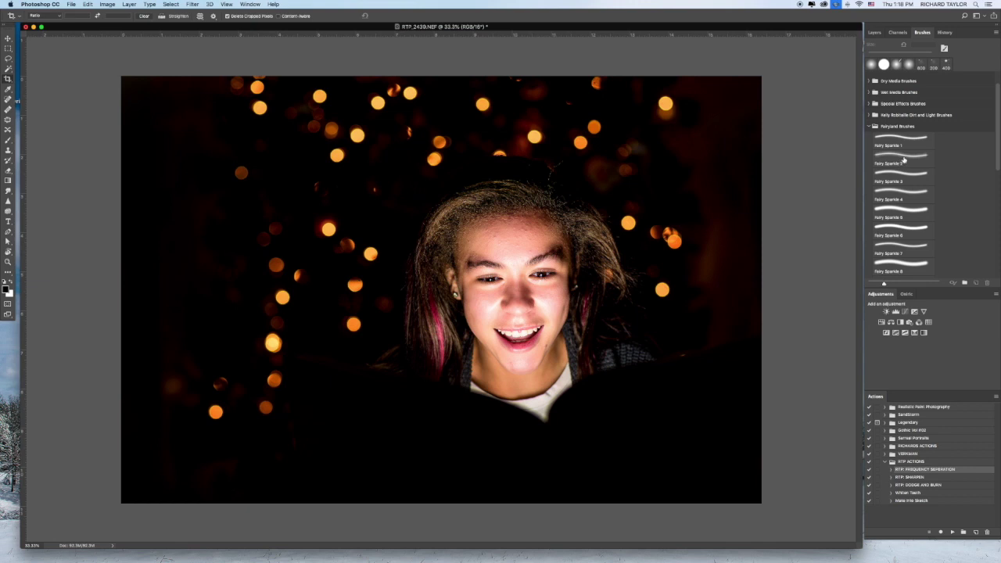
{"action": "left_click", "coordinate": [875, 32]}
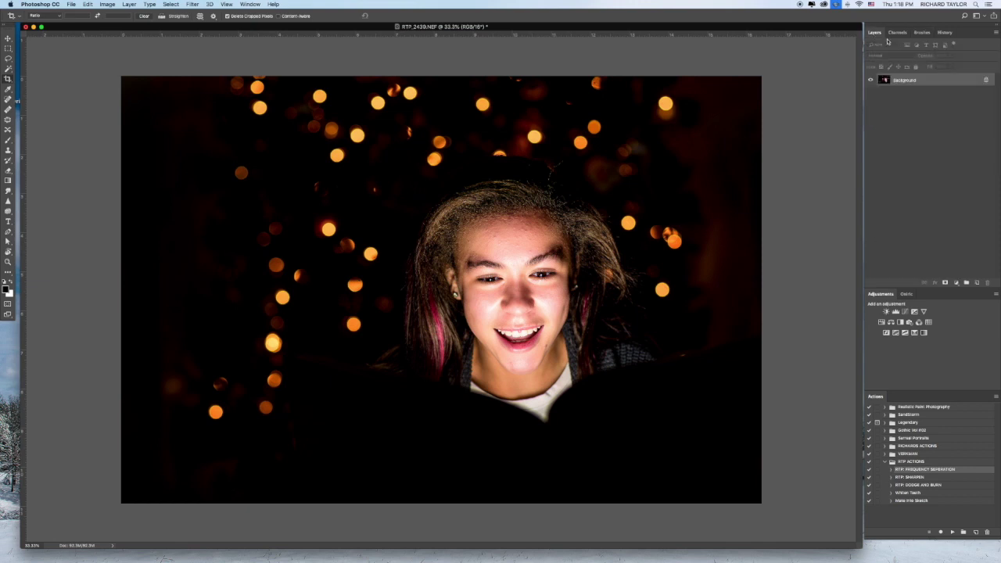
Add two empty layers and load the Fairydust 2 brush at 800 px on Layer 1.
{"action": "left_click", "coordinate": [976, 283]}
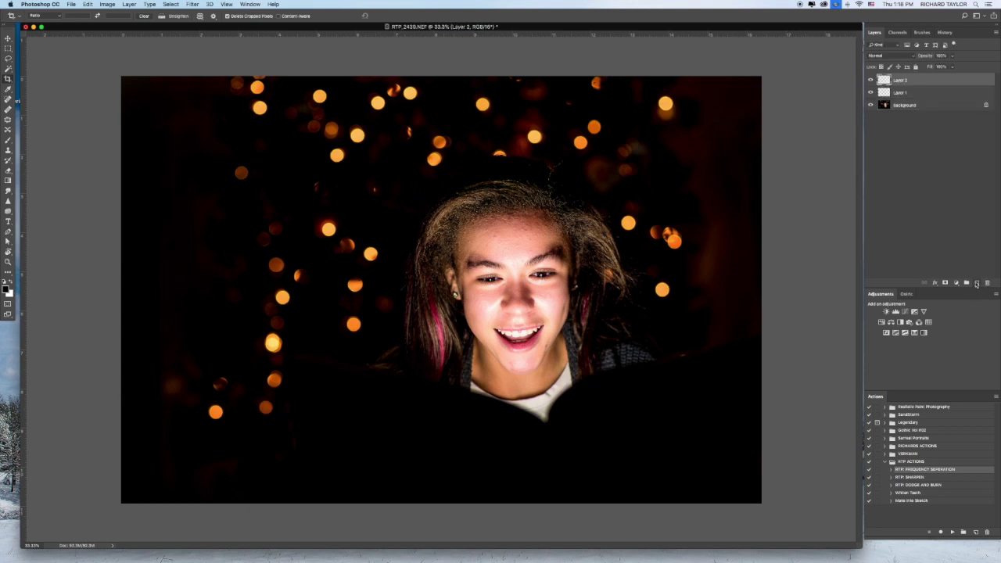
{"action": "left_click", "coordinate": [977, 284]}
{"action": "left_click", "coordinate": [920, 106]}
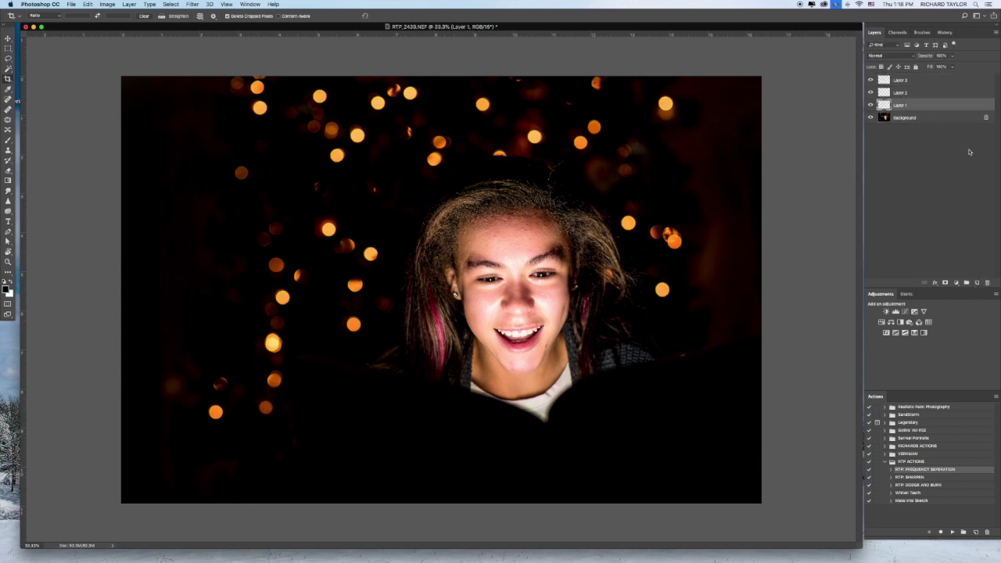
{"action": "left_click", "coordinate": [922, 32]}
{"action": "scroll", "coordinate": [998, 153], "scroll_direction": "down", "scroll_amount": 3}
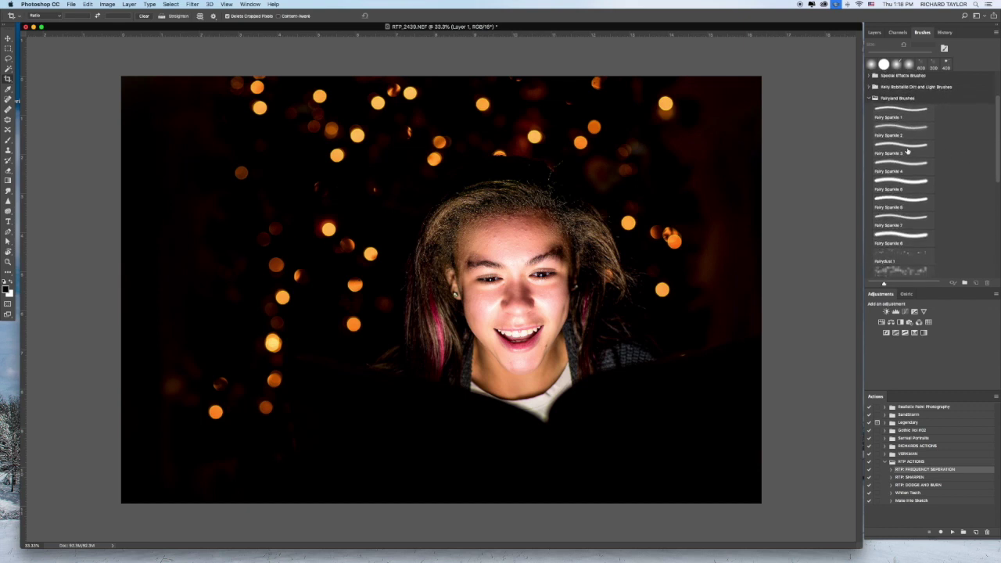
{"action": "key", "text": "b"}
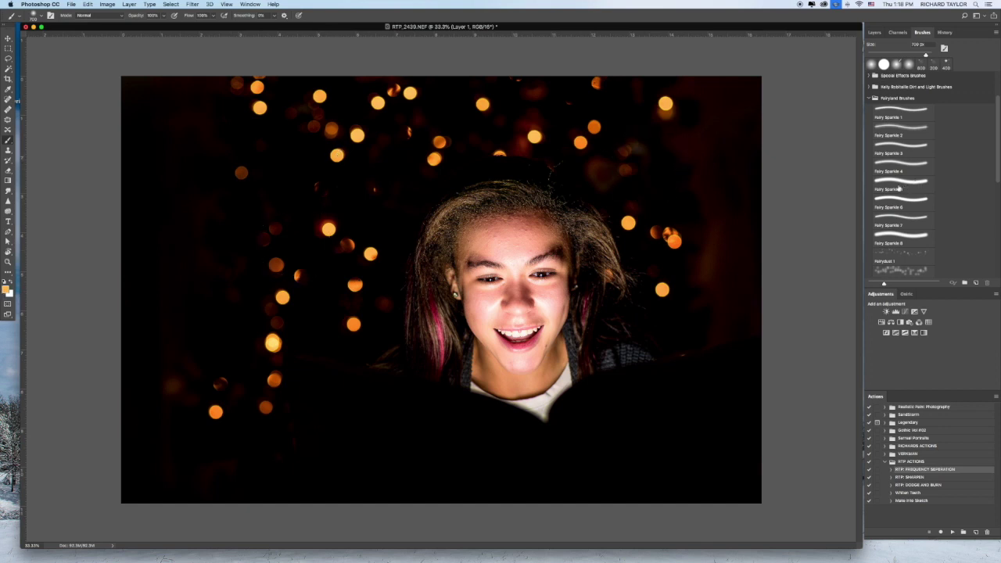
{"action": "scroll", "coordinate": [900, 188], "scroll_direction": "down", "scroll_amount": 5}
{"action": "left_click", "coordinate": [902, 156]}
{"action": "key", "text": "bracketright"}
{"action": "key", "text": "bracketright"}
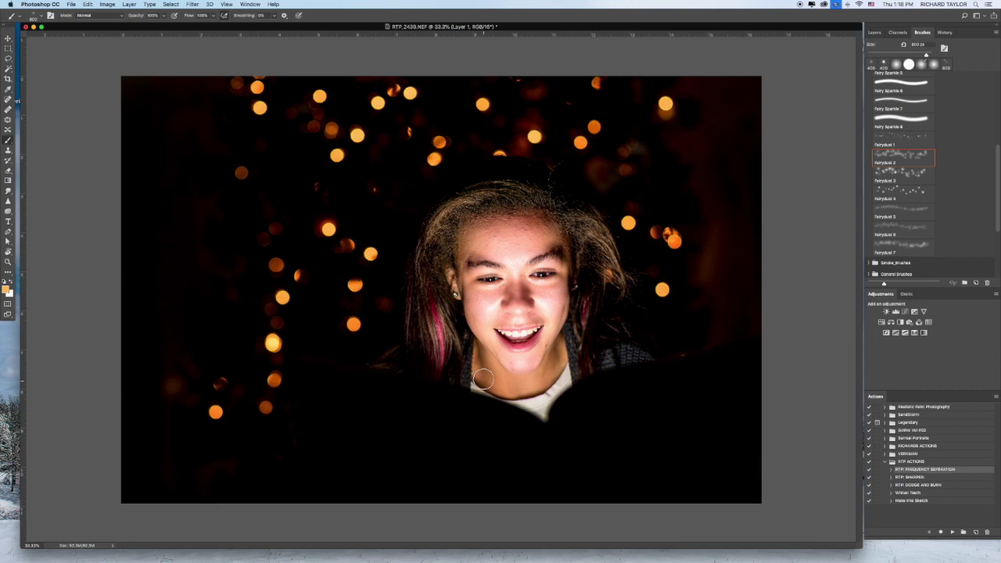
Paint Fairydust 2 sparkles around the girl's face, shoulders and along the bokeh trails.
{"action": "left_click_drag", "start_coordinate": [490, 387], "coordinate": [426, 308]}
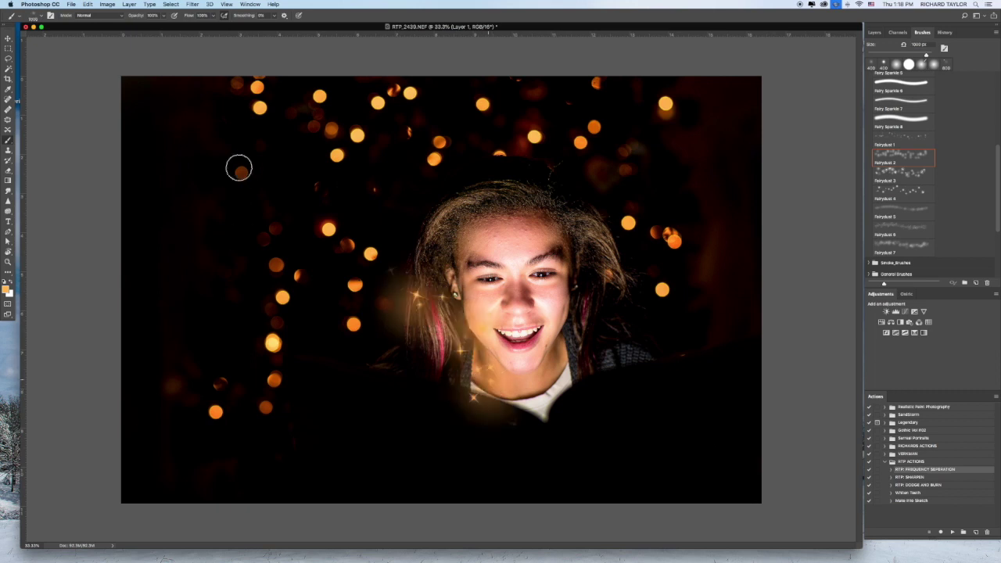
{"action": "left_click_drag", "start_coordinate": [240, 168], "coordinate": [287, 196]}
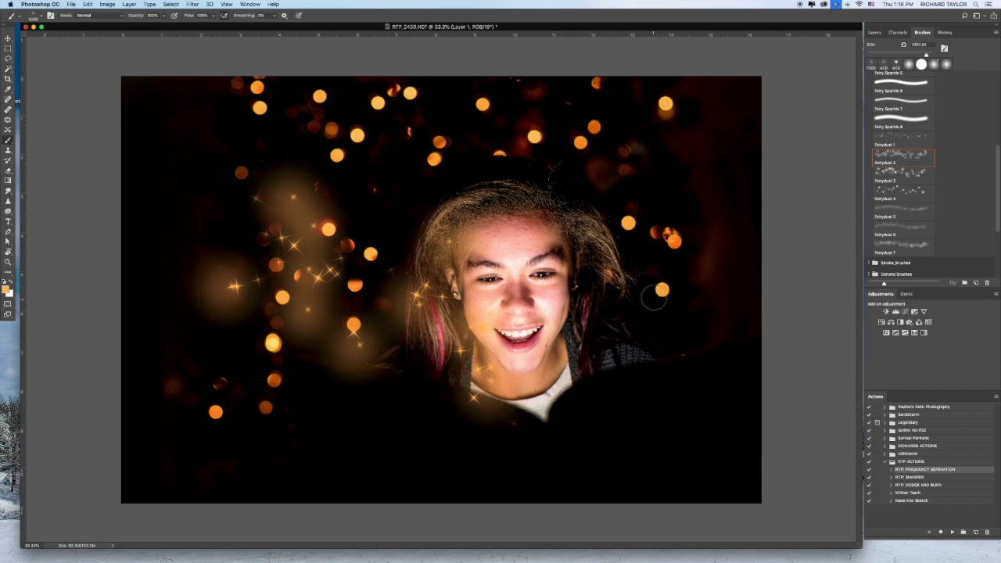
{"action": "left_click", "coordinate": [553, 403]}
{"action": "left_click_drag", "start_coordinate": [602, 368], "coordinate": [727, 250]}
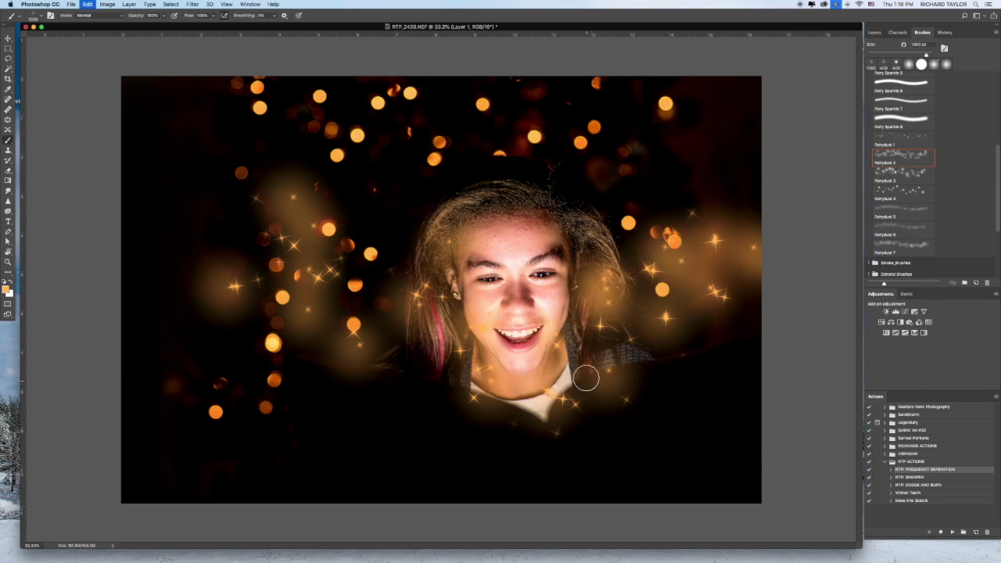
{"action": "key", "text": "super+z"}
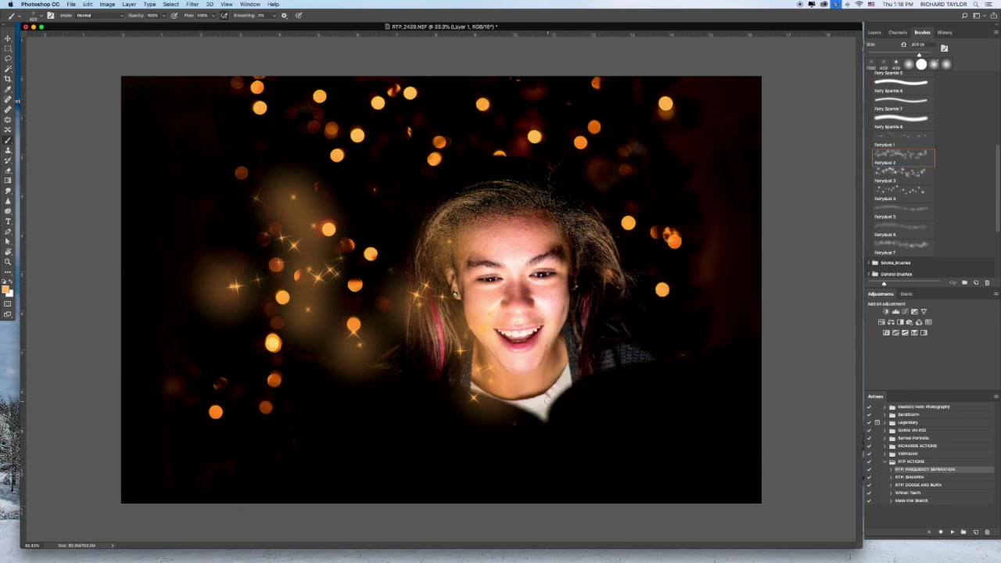
{"action": "mouse_move", "coordinate": [552, 378]}
{"action": "left_mouse_down"}
{"action": "mouse_move", "coordinate": [661, 253]}
{"action": "mouse_move", "coordinate": [731, 117]}
{"action": "left_mouse_up"}
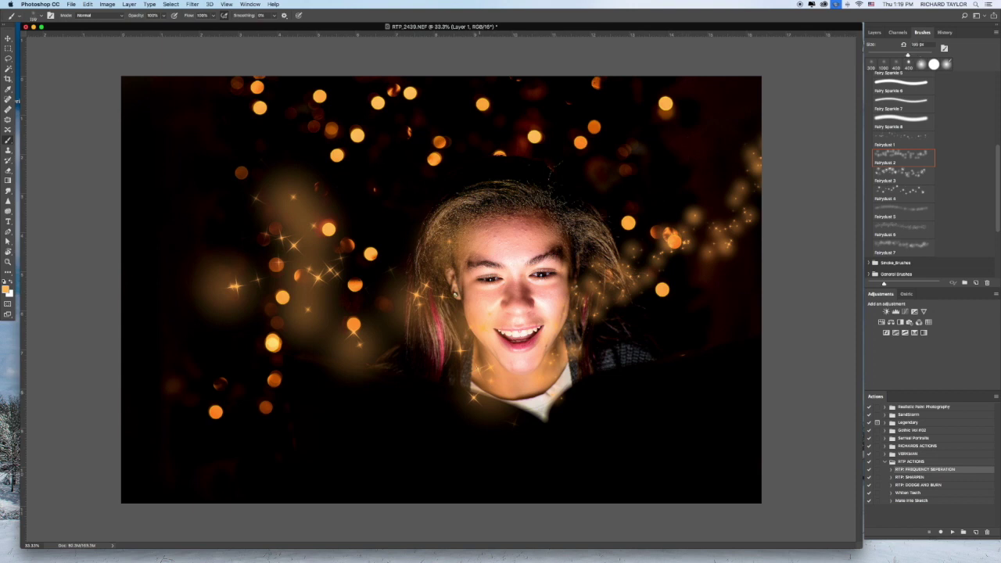
{"action": "left_click_drag", "start_coordinate": [462, 352], "coordinate": [241, 201]}
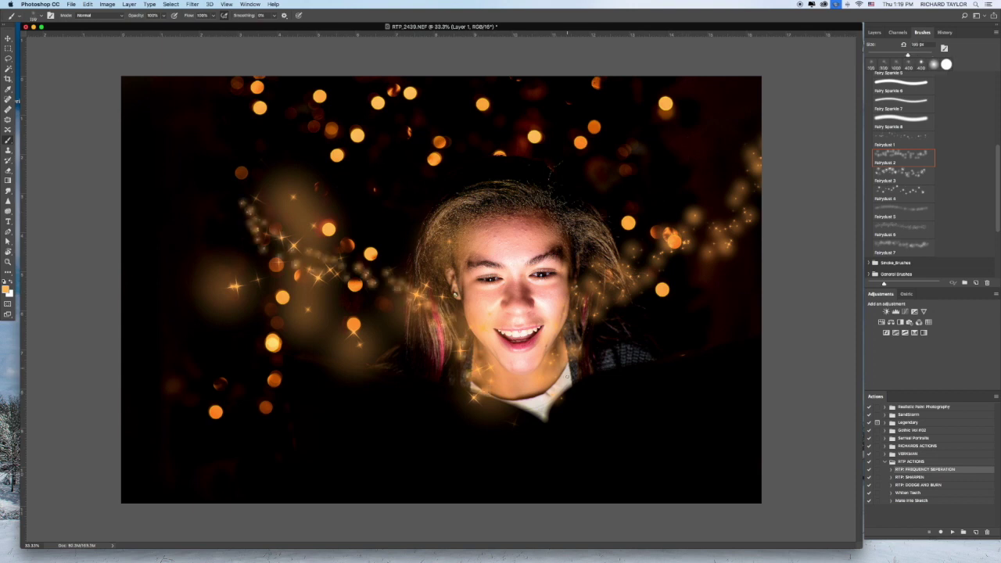
{"action": "key", "text": "bracketright"}
{"action": "key", "text": "bracketright"}
{"action": "key", "text": "bracketright"}
{"action": "key", "text": "bracketright"}
{"action": "key", "text": "bracketright"}
{"action": "key", "text": "bracketright"}
{"action": "mouse_move", "coordinate": [563, 387]}
{"action": "left_mouse_down"}
{"action": "mouse_move", "coordinate": [751, 135]}
{"action": "mouse_move", "coordinate": [760, 137]}
{"action": "left_mouse_up"}
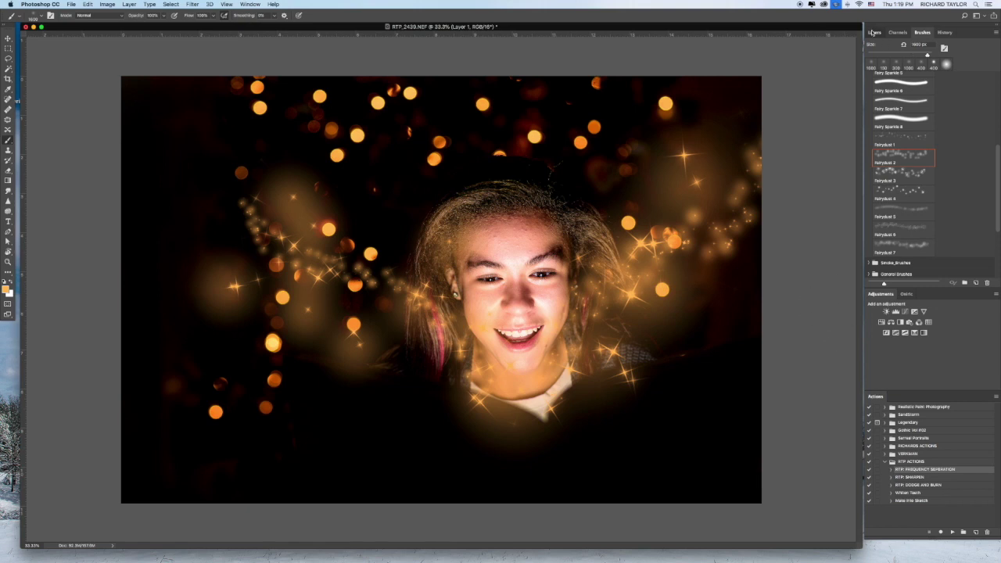
On a new layer, paint Fairydust 5 sparkles at 1400 px from the neck and face outward.
{"action": "left_click", "coordinate": [874, 32]}
{"action": "key", "text": "super+shift+alt+n"}
{"action": "left_click", "coordinate": [923, 32]}
{"action": "left_click", "coordinate": [910, 213]}
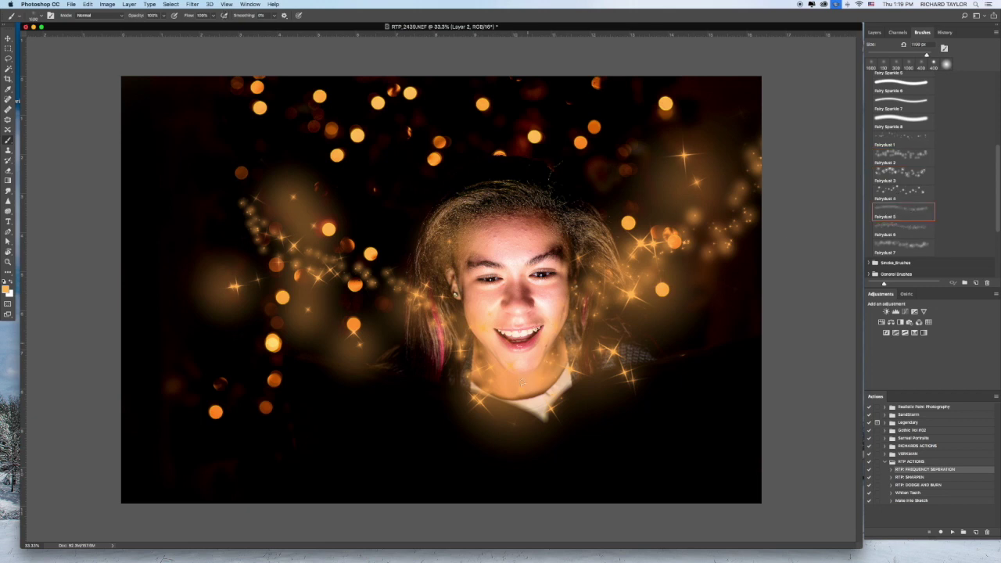
{"action": "key", "text": "bracketright"}
{"action": "key", "text": "bracketright"}
{"action": "key", "text": "bracketright"}
{"action": "mouse_move", "coordinate": [474, 403]}
{"action": "left_mouse_down"}
{"action": "mouse_move", "coordinate": [453, 352]}
{"action": "mouse_move", "coordinate": [352, 235]}
{"action": "left_mouse_up"}
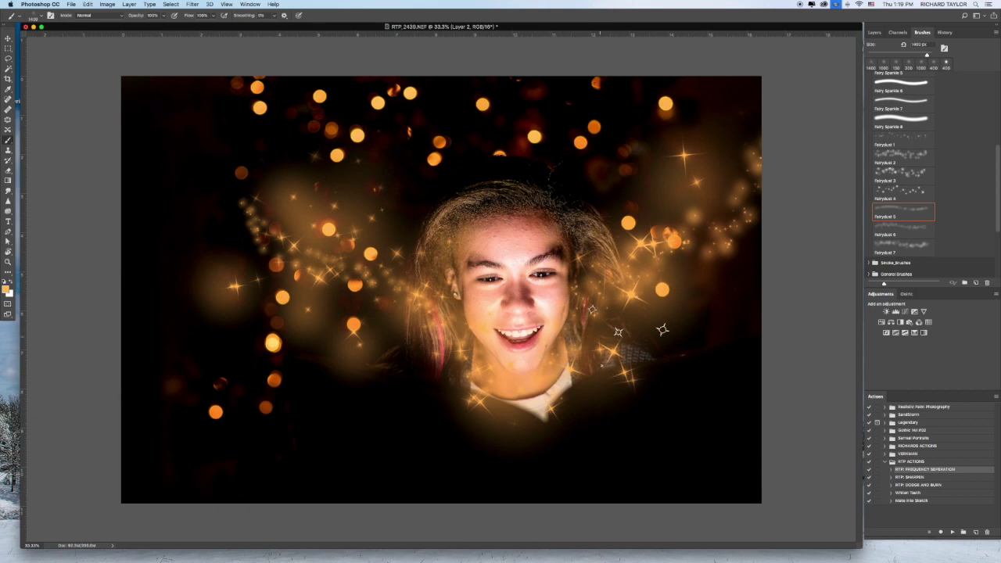
{"action": "left_click_drag", "start_coordinate": [626, 322], "coordinate": [697, 117]}
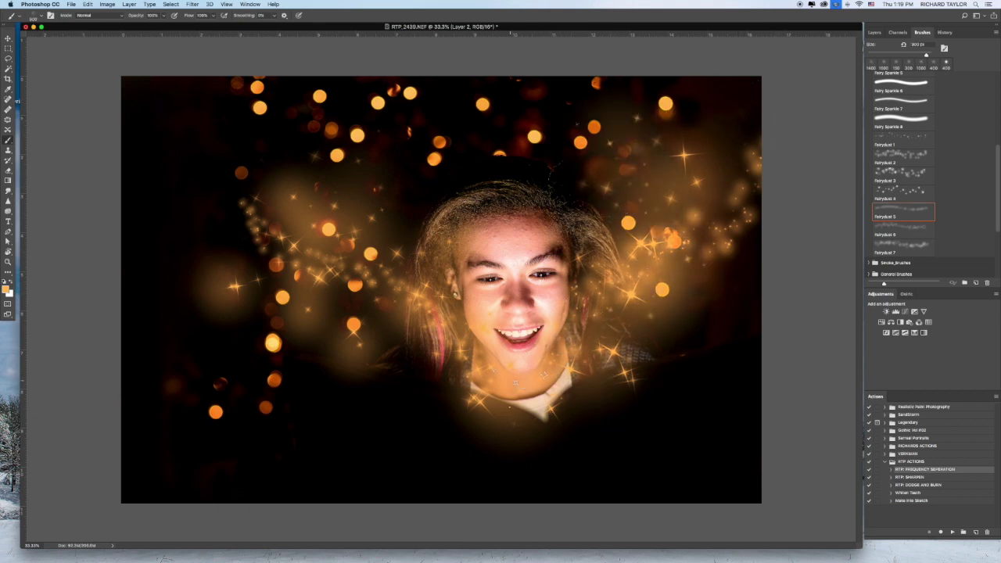
Set the foreground colour to a lighter orange.
{"action": "left_click", "coordinate": [7, 288]}
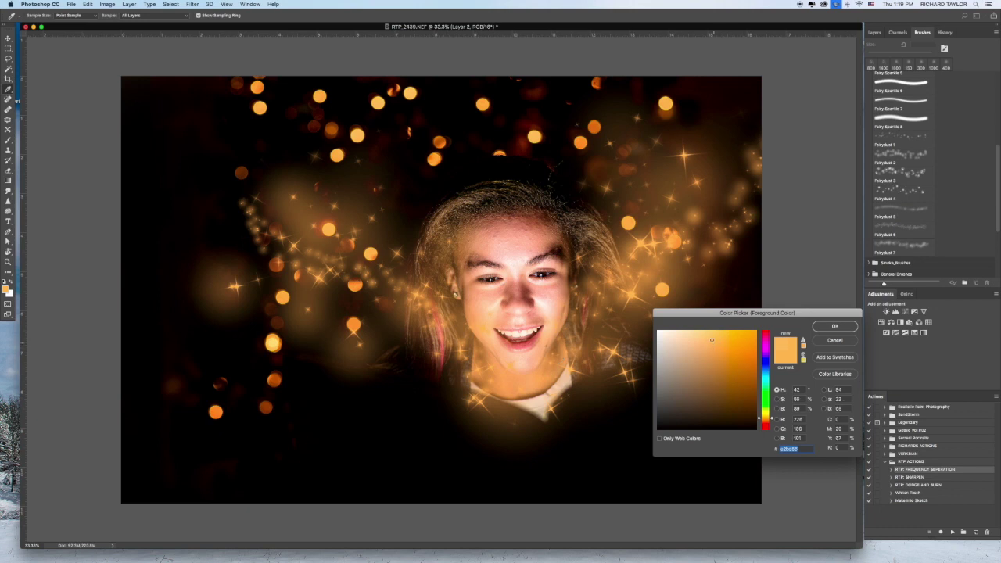
{"action": "left_click_drag", "start_coordinate": [712, 340], "coordinate": [708, 336]}
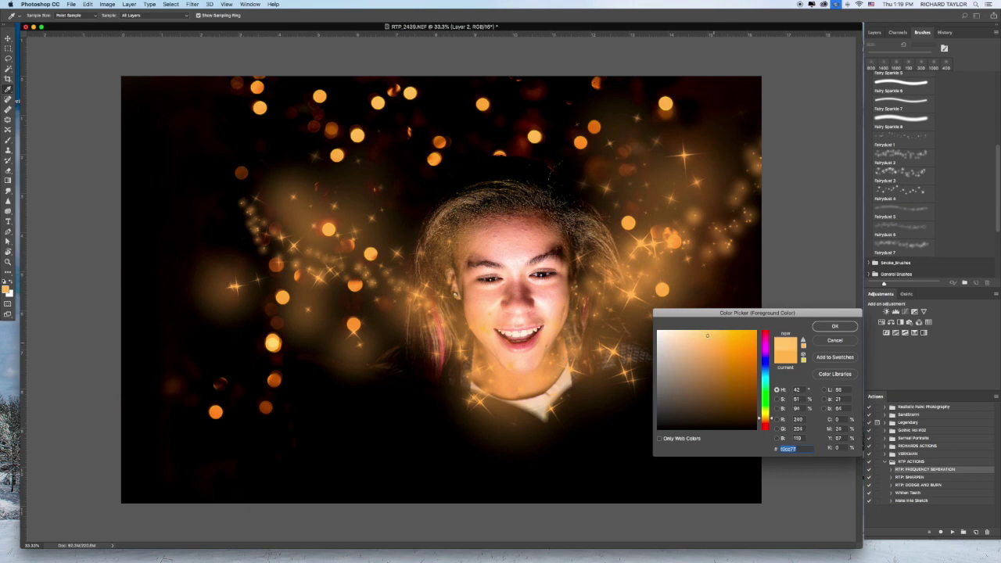
{"action": "left_click", "coordinate": [832, 327]}
{"action": "left_click", "coordinate": [874, 32]}
On a new layer above Background, paint Fairydust 6 sparkles at 800 px beside the face.
{"action": "left_click", "coordinate": [925, 117]}
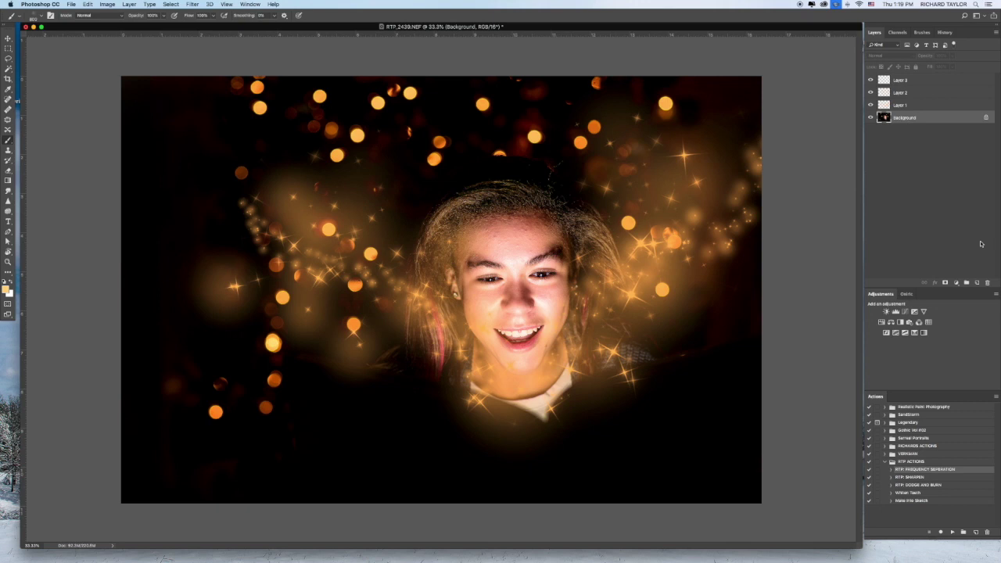
{"action": "left_click", "coordinate": [977, 282]}
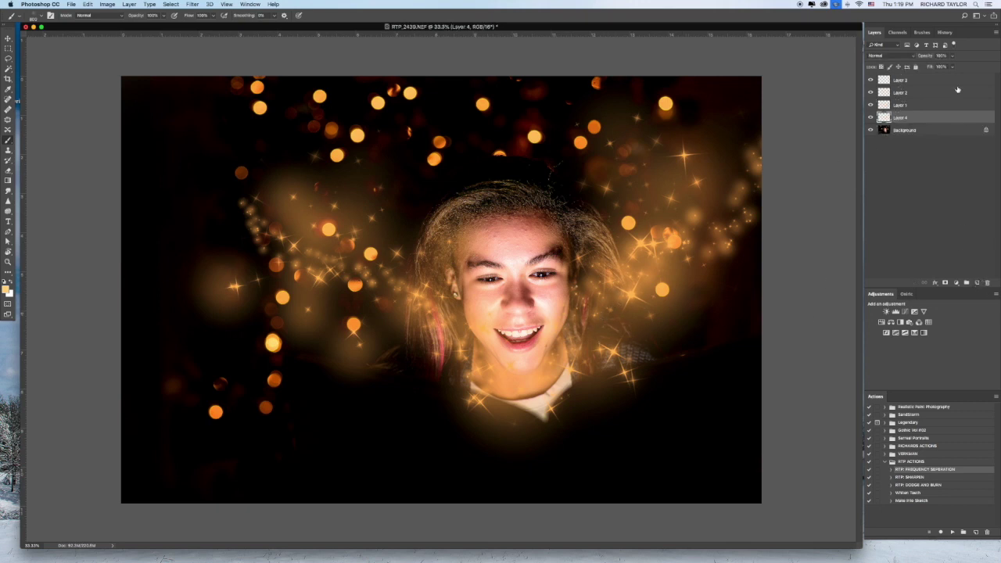
{"action": "left_click", "coordinate": [923, 33]}
{"action": "left_click", "coordinate": [892, 230]}
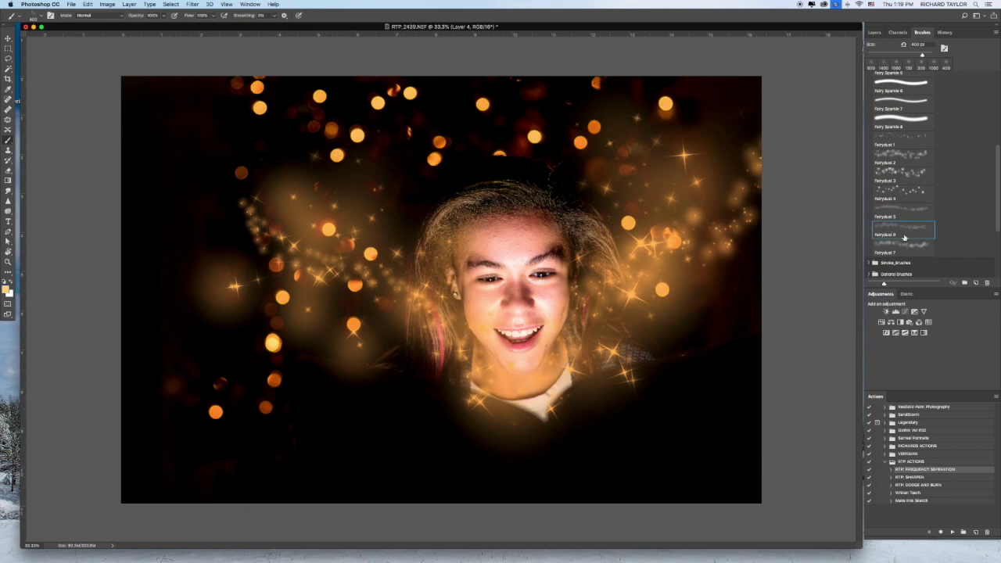
{"action": "key", "text": "bracketright"}
{"action": "key", "text": "bracketright"}
{"action": "key", "text": "bracketright"}
{"action": "key", "text": "bracketright"}
{"action": "left_click_drag", "start_coordinate": [375, 286], "coordinate": [281, 212]}
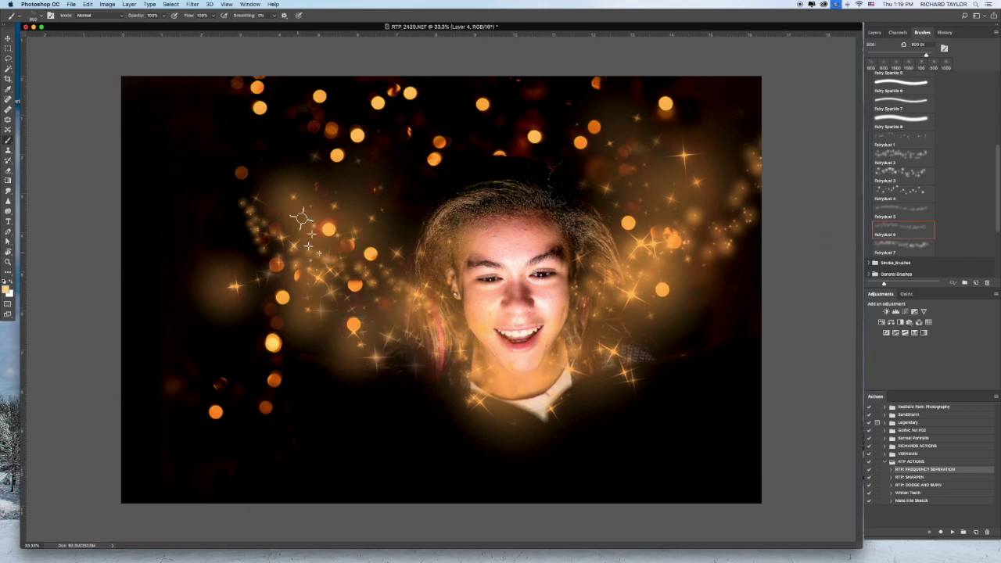
{"action": "mouse_move", "coordinate": [572, 352]}
{"action": "left_mouse_down"}
{"action": "mouse_move", "coordinate": [673, 321]}
{"action": "mouse_move", "coordinate": [716, 277]}
{"action": "left_mouse_up"}
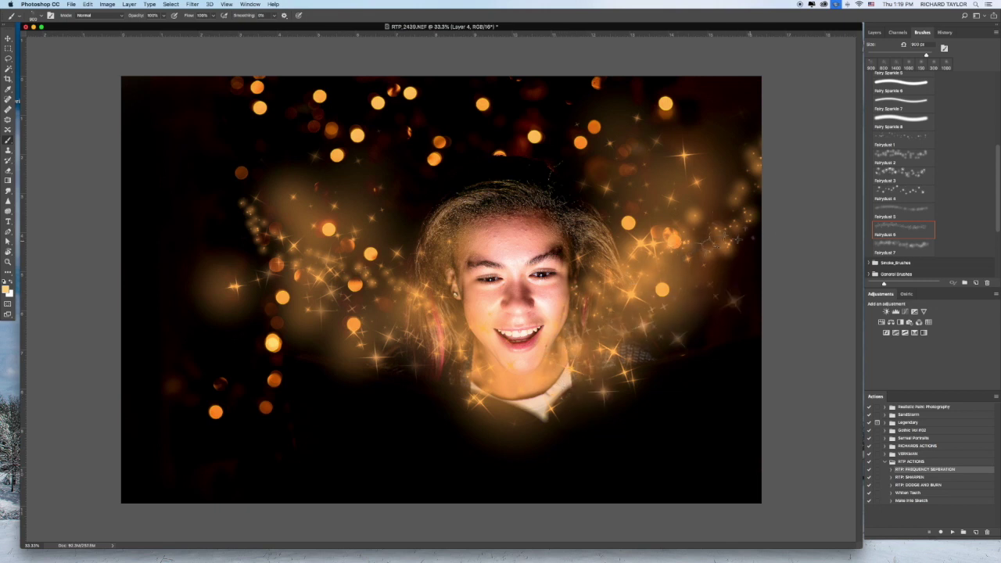
Delete Layer 3 and raise Layer 2's opacity to brighten its sparkles.
{"action": "left_click", "coordinate": [875, 32]}
{"action": "left_click", "coordinate": [904, 81]}
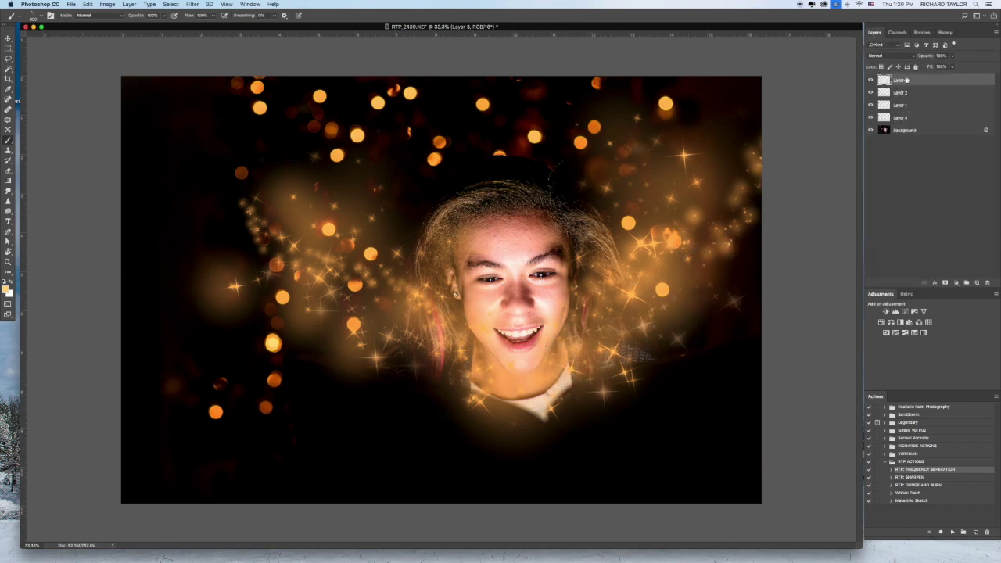
{"action": "left_click", "coordinate": [988, 282]}
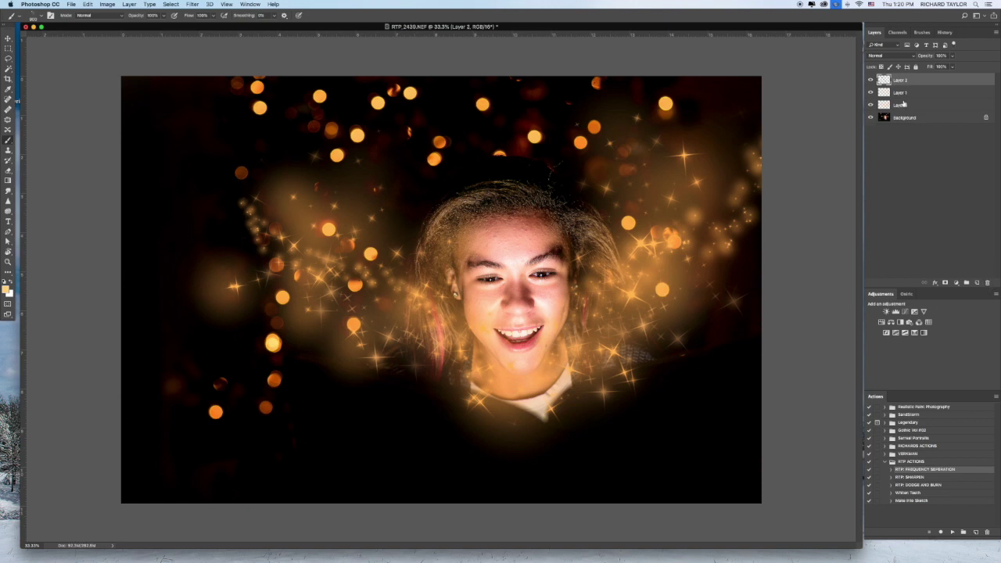
{"action": "left_click_drag", "start_coordinate": [935, 68], "coordinate": [939, 68]}
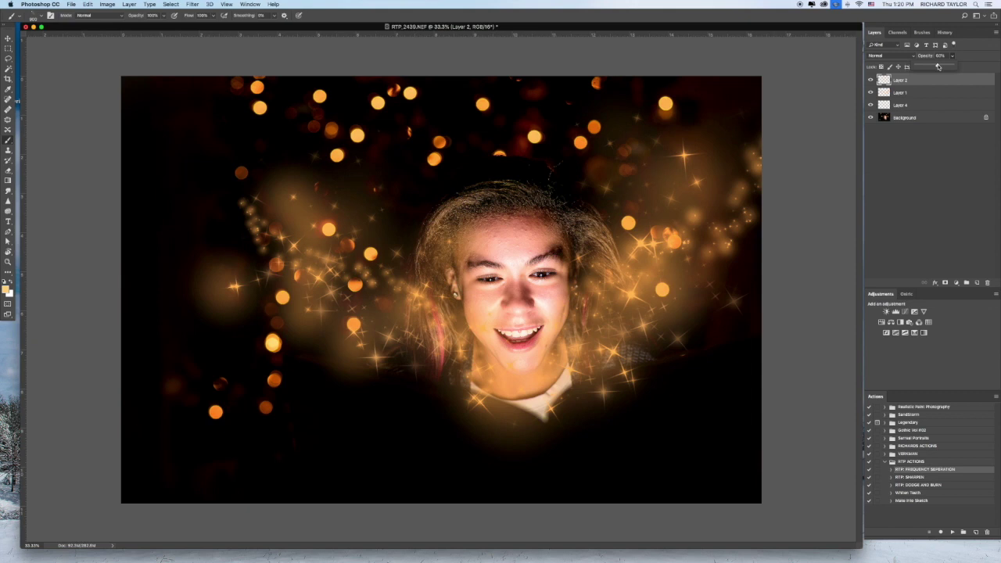
Lower the opacity of Layers 1 and 4, then merge the sparkle layers into one.
{"action": "key", "text": "alt+["}
{"action": "left_click", "coordinate": [952, 56]}
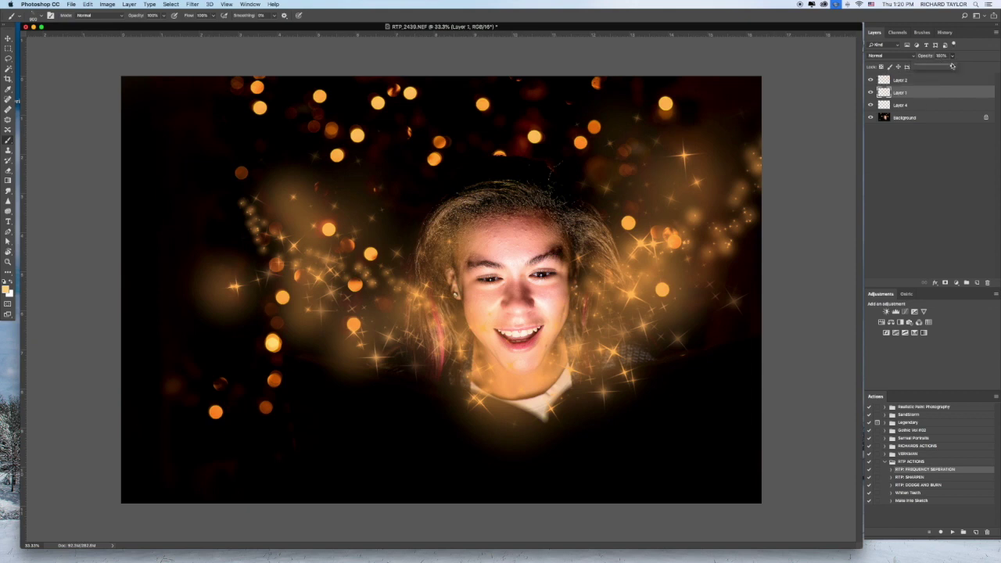
{"action": "left_click_drag", "start_coordinate": [937, 66], "coordinate": [954, 66]}
{"action": "left_click", "coordinate": [904, 107]}
{"action": "left_click", "coordinate": [953, 57]}
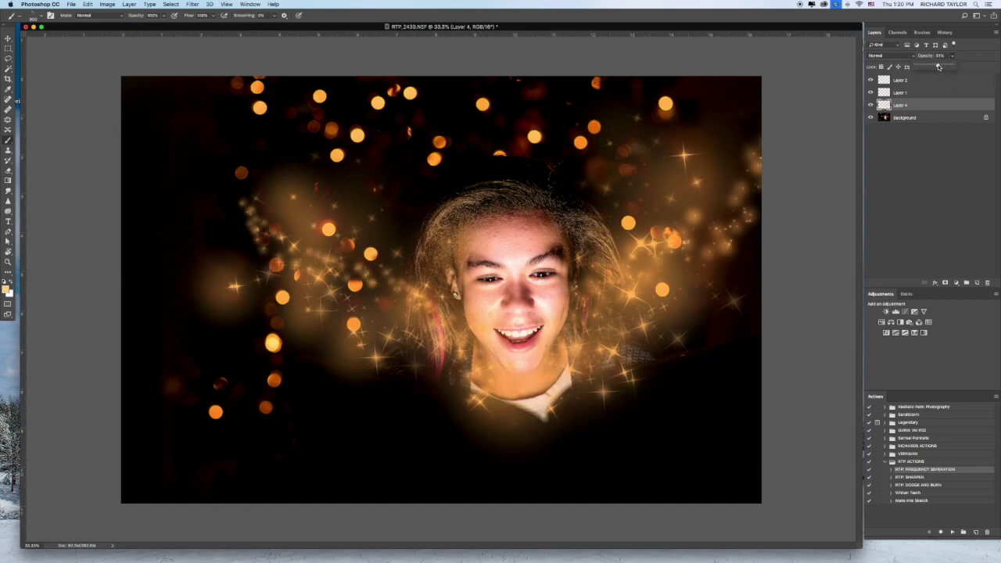
{"action": "left_click_drag", "start_coordinate": [938, 67], "coordinate": [966, 69]}
{"action": "left_click", "coordinate": [911, 83]}
{"action": "left_click", "coordinate": [912, 81]}
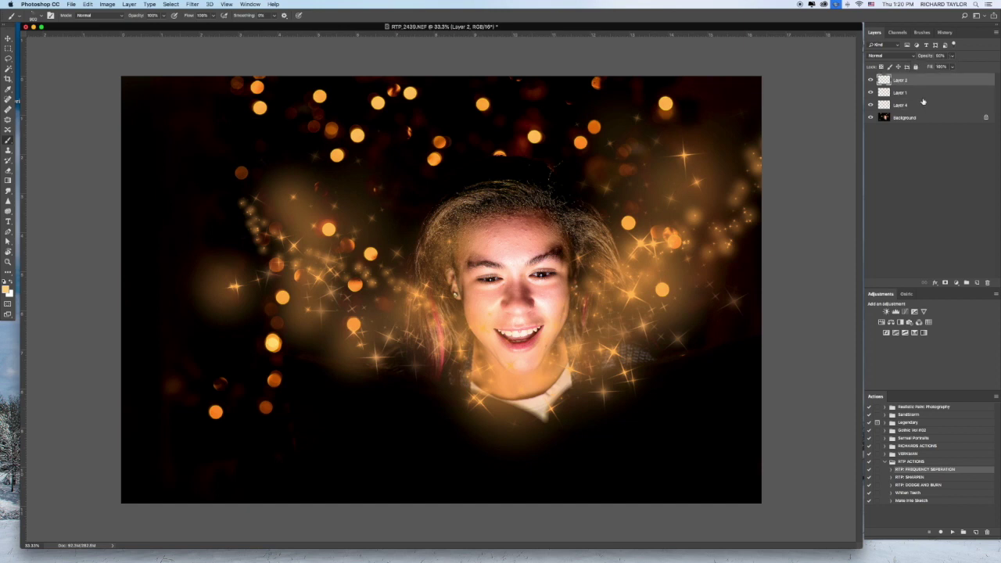
{"action": "key", "text": "super+e"}
{"action": "key", "text": "super+e"}
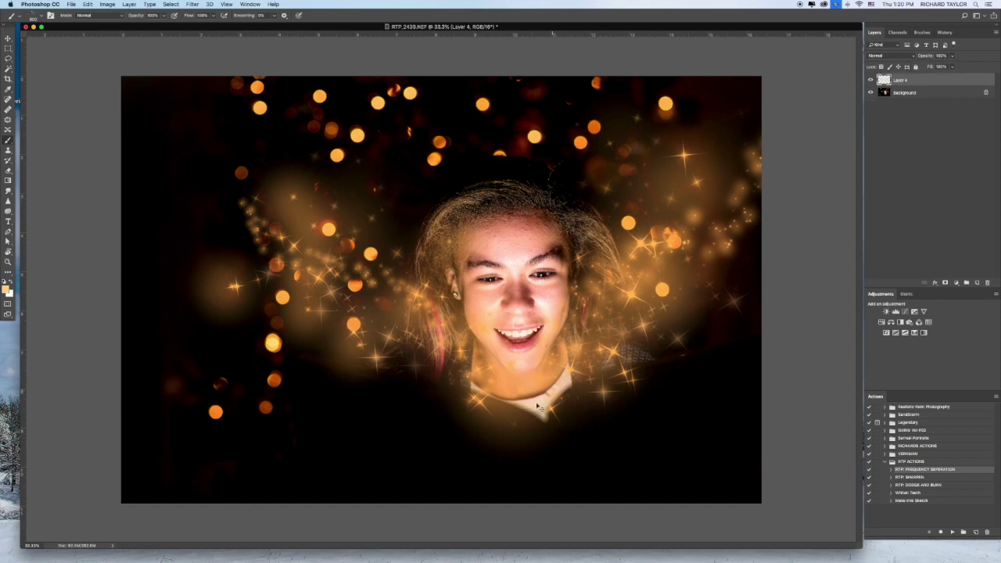
Erase the glow below the chin with a Soft Round eraser and merge it into the background.
{"action": "key", "text": "e"}
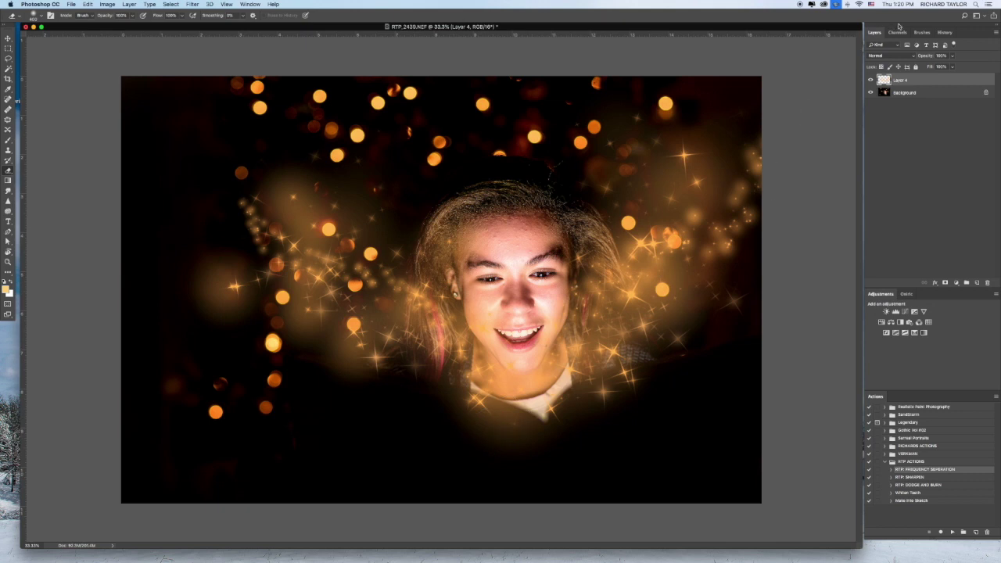
{"action": "left_click", "coordinate": [923, 32]}
{"action": "scroll", "coordinate": [939, 172], "scroll_direction": "down", "scroll_amount": 5}
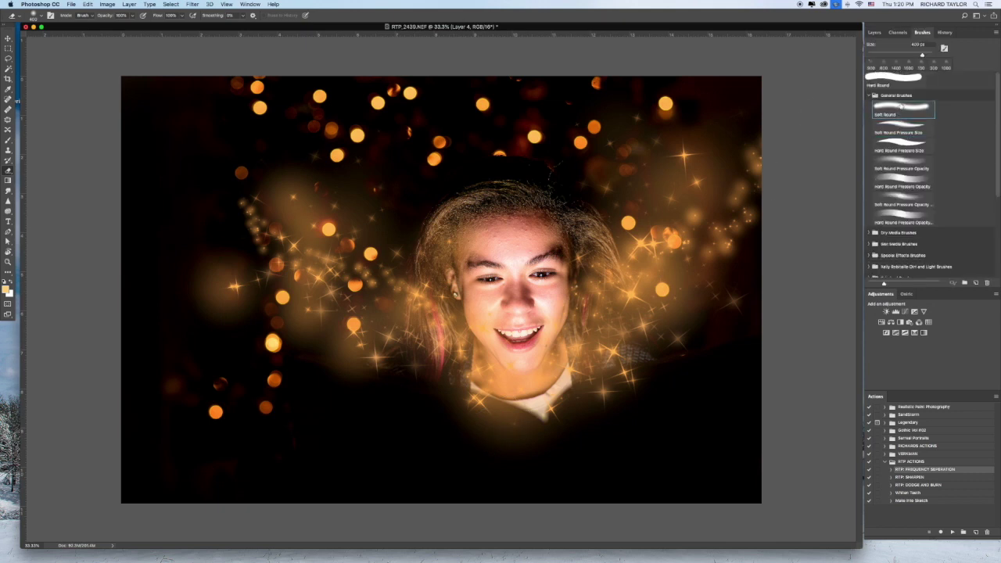
{"action": "left_click", "coordinate": [901, 108]}
{"action": "mouse_move", "coordinate": [478, 420]}
{"action": "left_mouse_down"}
{"action": "mouse_move", "coordinate": [461, 409]}
{"action": "mouse_move", "coordinate": [536, 443]}
{"action": "mouse_move", "coordinate": [320, 373]}
{"action": "mouse_move", "coordinate": [328, 384]}
{"action": "left_mouse_up"}
{"action": "mouse_move", "coordinate": [570, 424]}
{"action": "left_mouse_down"}
{"action": "mouse_move", "coordinate": [618, 388]}
{"action": "mouse_move", "coordinate": [651, 385]}
{"action": "mouse_move", "coordinate": [585, 403]}
{"action": "mouse_move", "coordinate": [572, 421]}
{"action": "mouse_move", "coordinate": [619, 387]}
{"action": "mouse_move", "coordinate": [702, 378]}
{"action": "mouse_move", "coordinate": [595, 397]}
{"action": "mouse_move", "coordinate": [564, 428]}
{"action": "mouse_move", "coordinate": [565, 419]}
{"action": "mouse_move", "coordinate": [567, 431]}
{"action": "mouse_move", "coordinate": [532, 445]}
{"action": "left_mouse_up"}
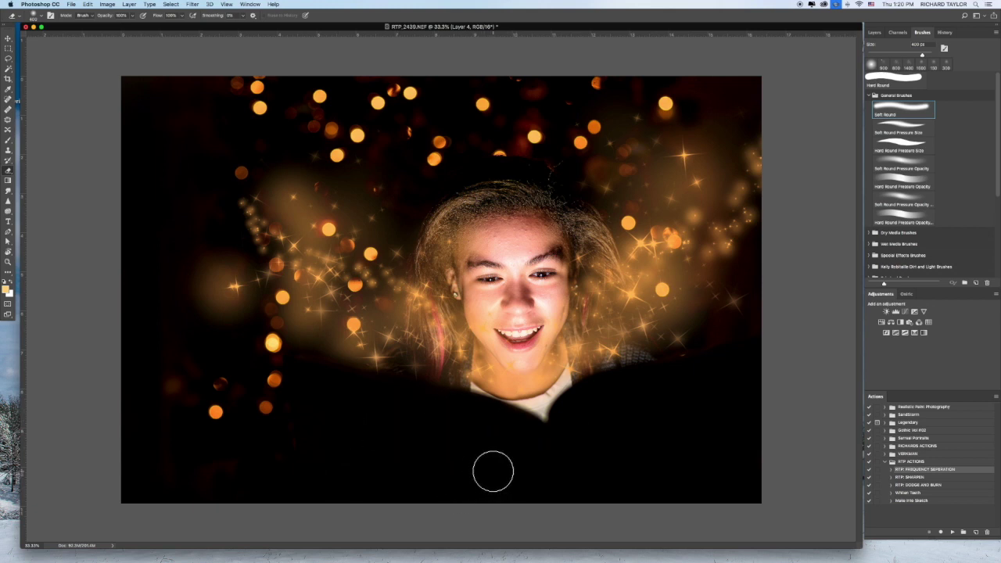
{"action": "key", "text": "F7"}
{"action": "key", "text": "ctrl+e"}
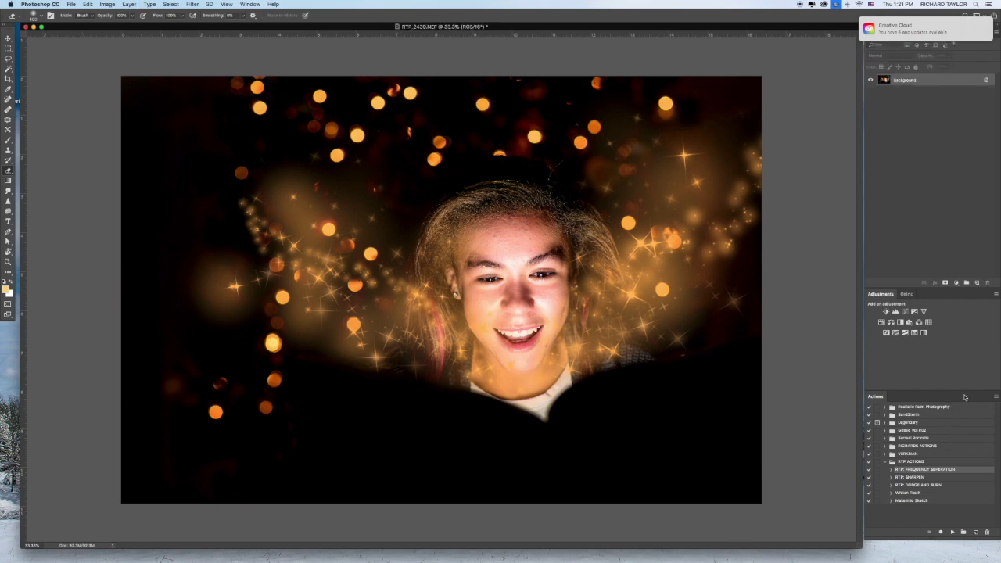
Run the RTP: DODGE AND BURN action and brighten the chin and shirt with a 10% Soft Round brush.
{"action": "left_click", "coordinate": [920, 485]}
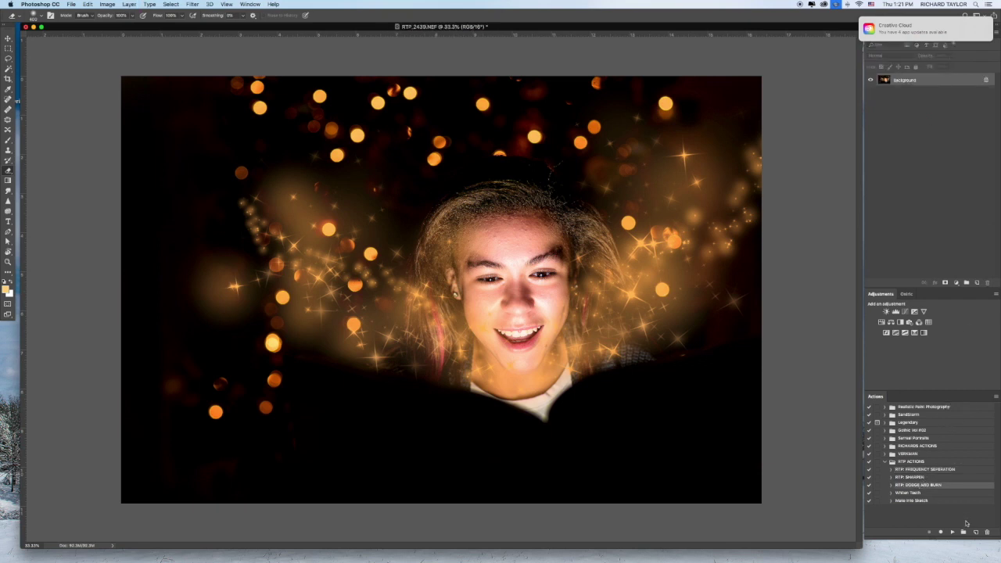
{"action": "left_click", "coordinate": [953, 532]}
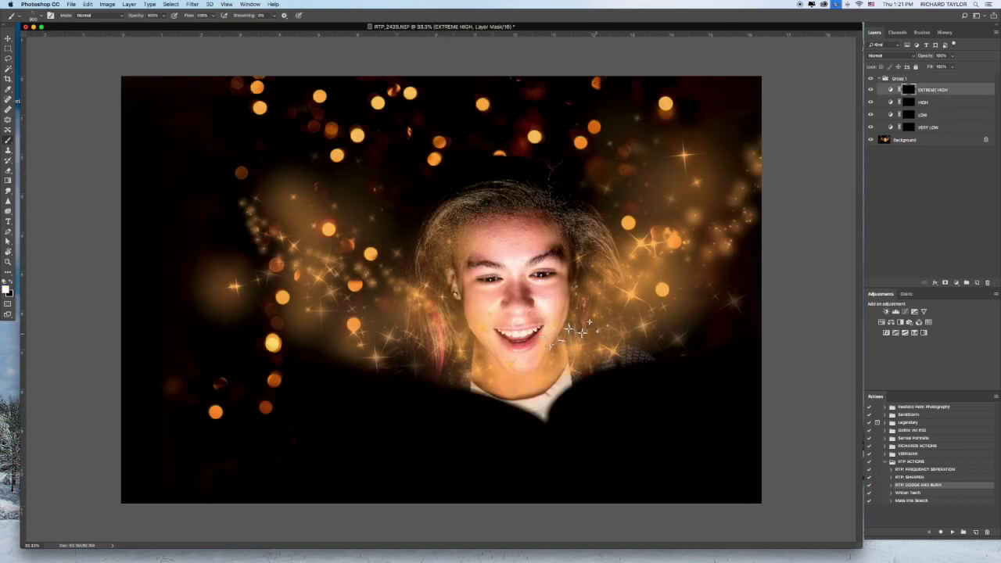
{"action": "left_click", "coordinate": [924, 33]}
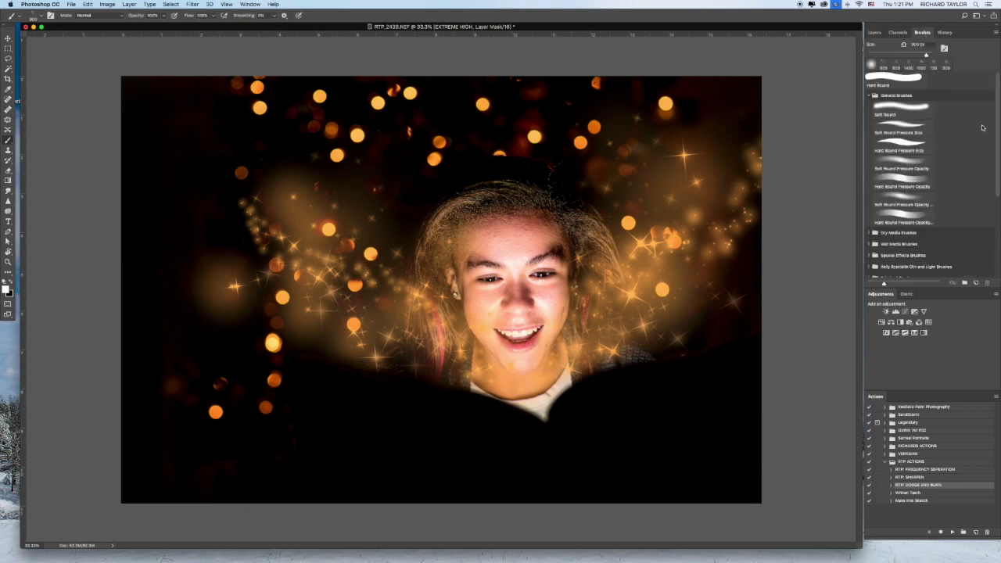
{"action": "left_click", "coordinate": [895, 110]}
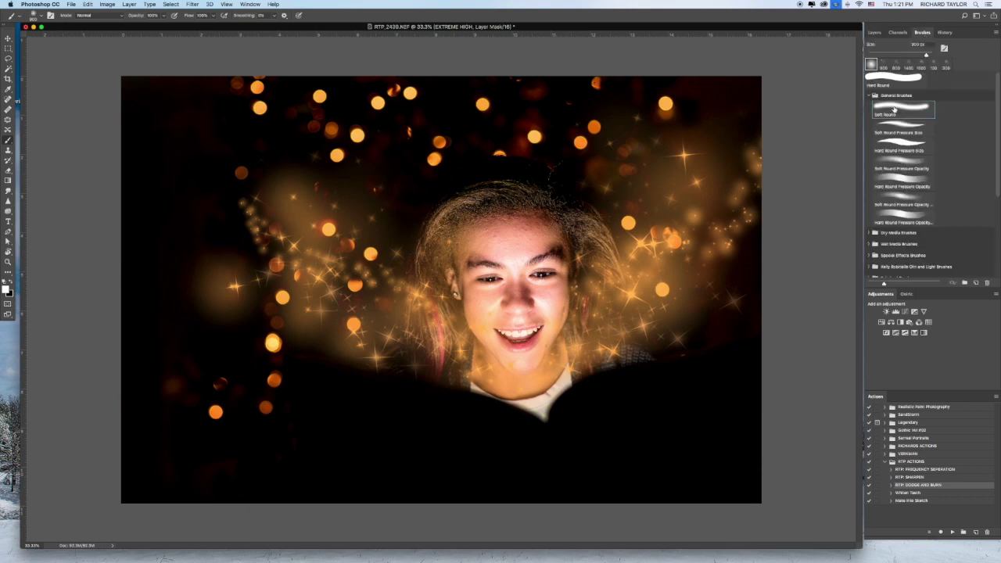
{"action": "left_click", "coordinate": [875, 32]}
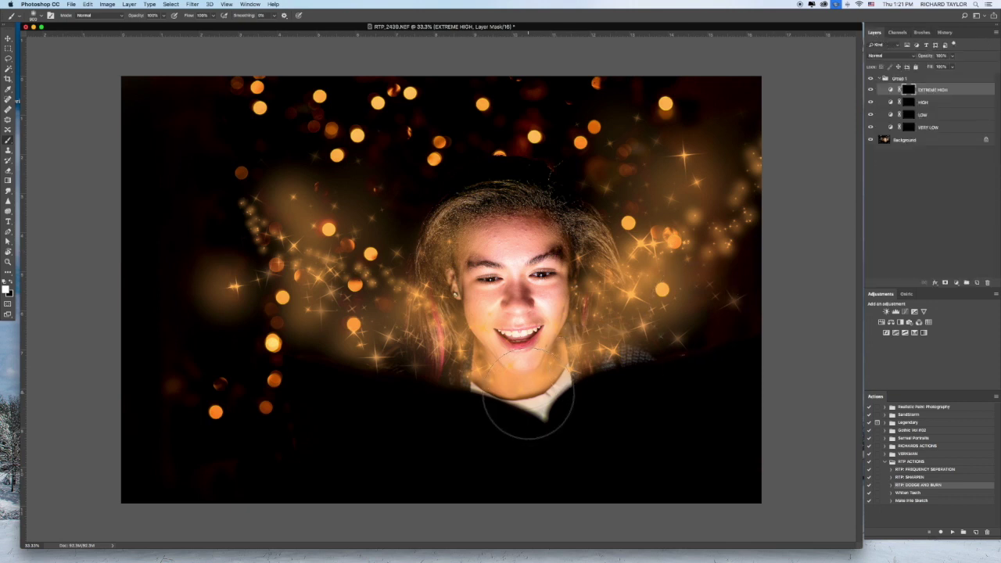
{"action": "key", "text": "1"}
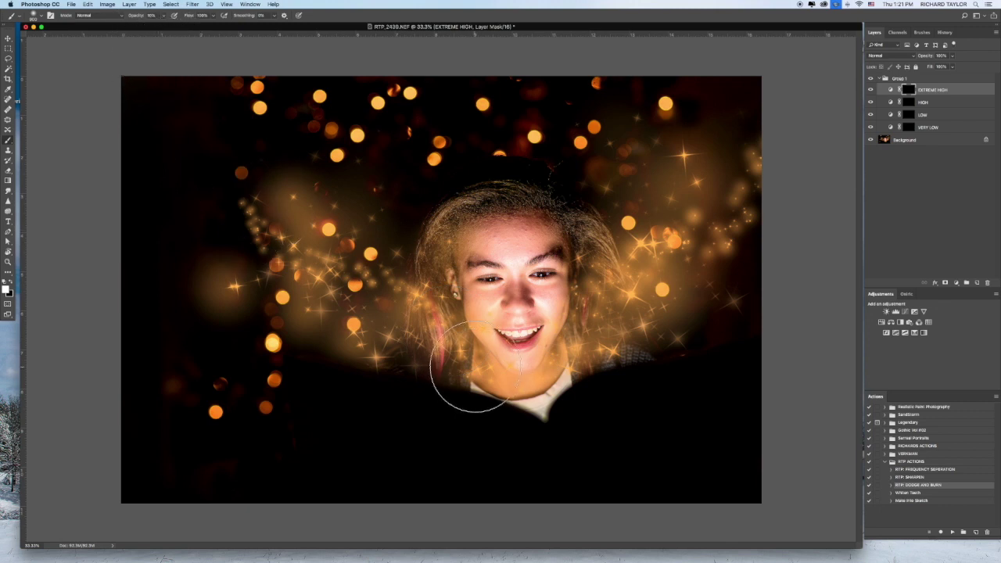
{"action": "left_click_drag", "start_coordinate": [471, 368], "coordinate": [540, 407]}
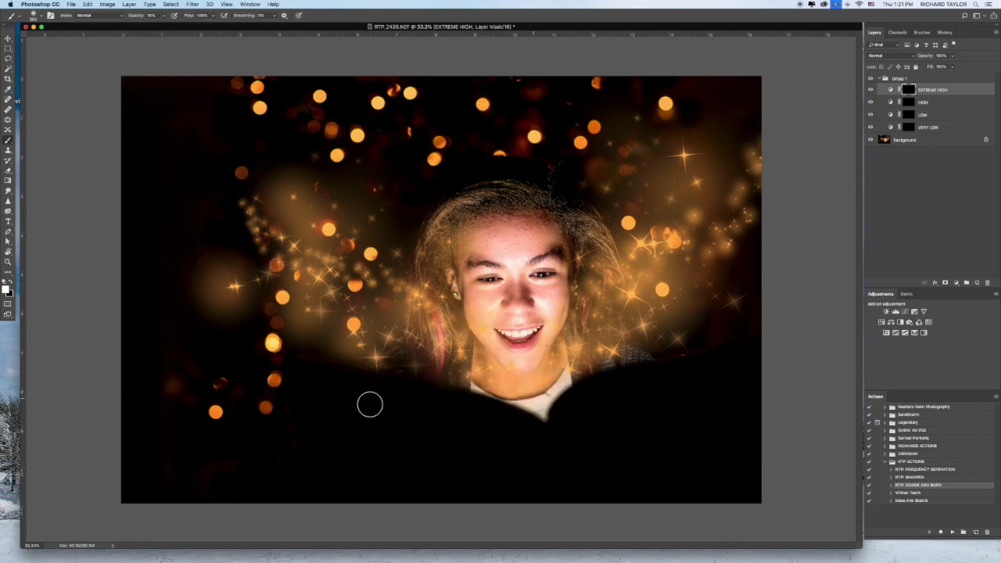
{"action": "mouse_move", "coordinate": [370, 404]}
{"action": "left_mouse_down"}
{"action": "mouse_move", "coordinate": [540, 413]}
{"action": "mouse_move", "coordinate": [451, 381]}
{"action": "mouse_move", "coordinate": [544, 394]}
{"action": "mouse_move", "coordinate": [552, 406]}
{"action": "mouse_move", "coordinate": [414, 416]}
{"action": "mouse_move", "coordinate": [522, 428]}
{"action": "mouse_move", "coordinate": [603, 361]}
{"action": "mouse_move", "coordinate": [563, 420]}
{"action": "mouse_move", "coordinate": [523, 438]}
{"action": "mouse_move", "coordinate": [554, 436]}
{"action": "mouse_move", "coordinate": [413, 393]}
{"action": "mouse_move", "coordinate": [479, 424]}
{"action": "mouse_move", "coordinate": [562, 419]}
{"action": "mouse_move", "coordinate": [599, 387]}
{"action": "mouse_move", "coordinate": [529, 418]}
{"action": "mouse_move", "coordinate": [409, 385]}
{"action": "mouse_move", "coordinate": [513, 418]}
{"action": "mouse_move", "coordinate": [539, 415]}
{"action": "left_mouse_up"}
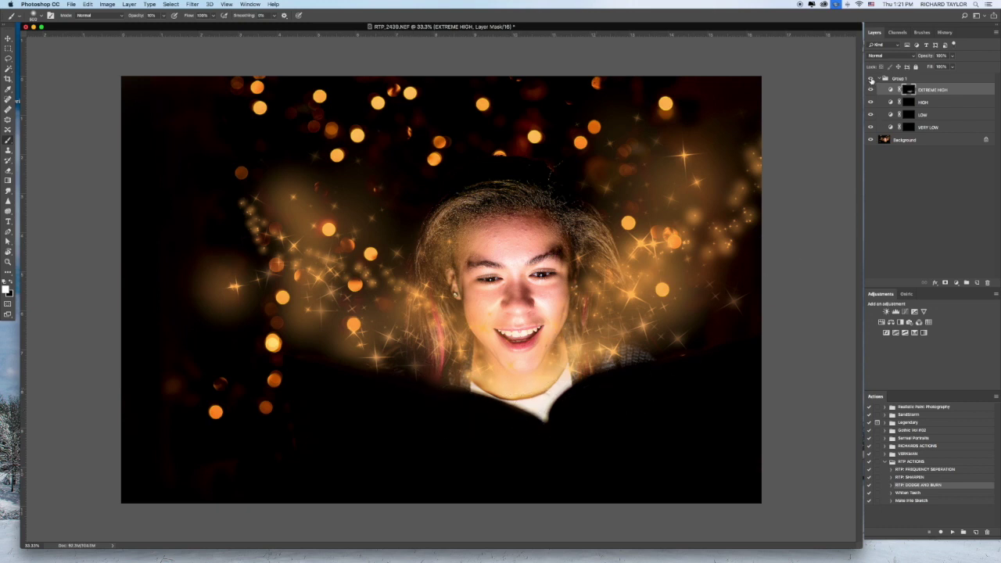
Toggle Group 1 to compare the dodge effect, then flatten all layers.
{"action": "left_click", "coordinate": [871, 81]}
{"action": "left_click", "coordinate": [871, 80]}
{"action": "left_click", "coordinate": [872, 80]}
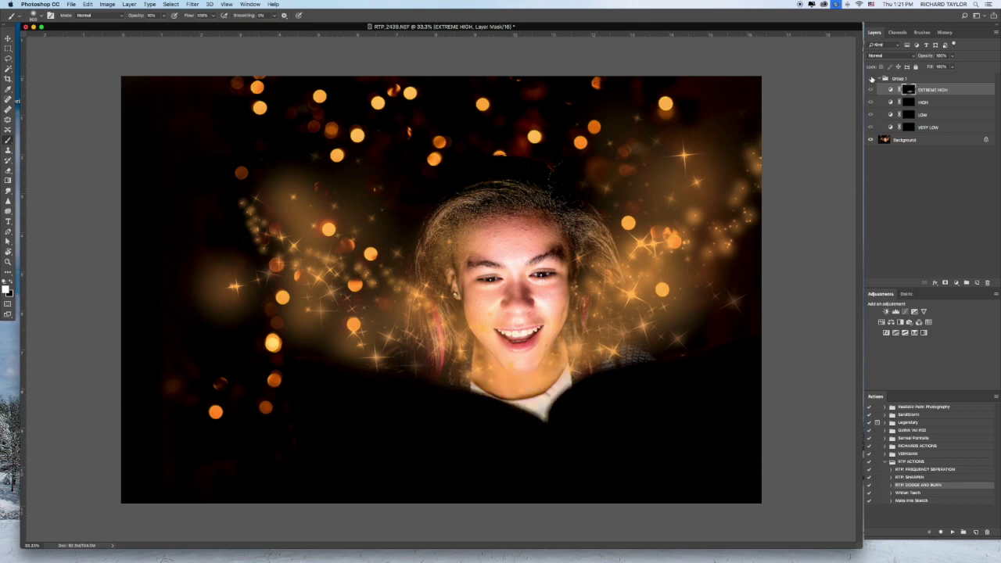
{"action": "left_click", "coordinate": [872, 80]}
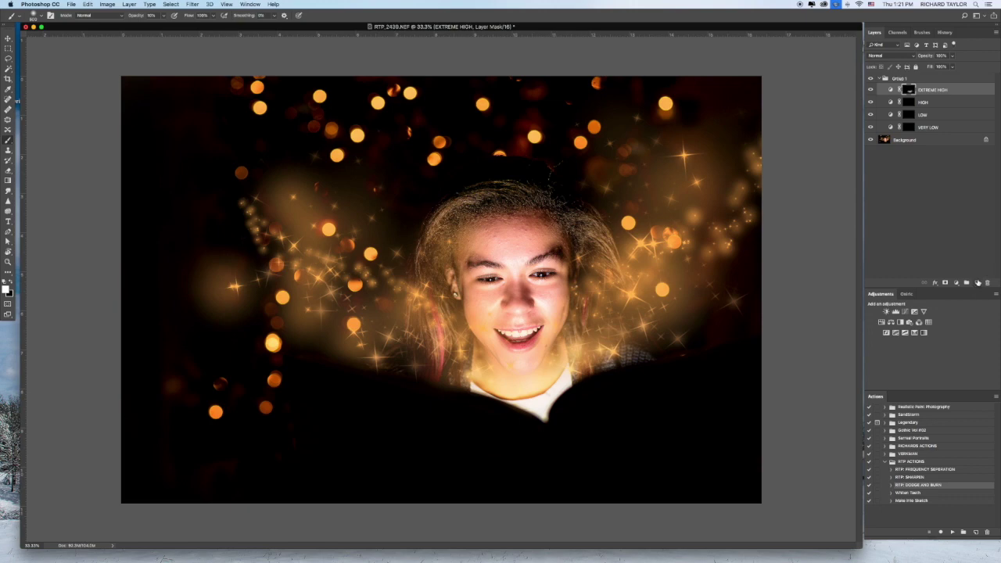
{"action": "key", "text": "super+shift+e"}
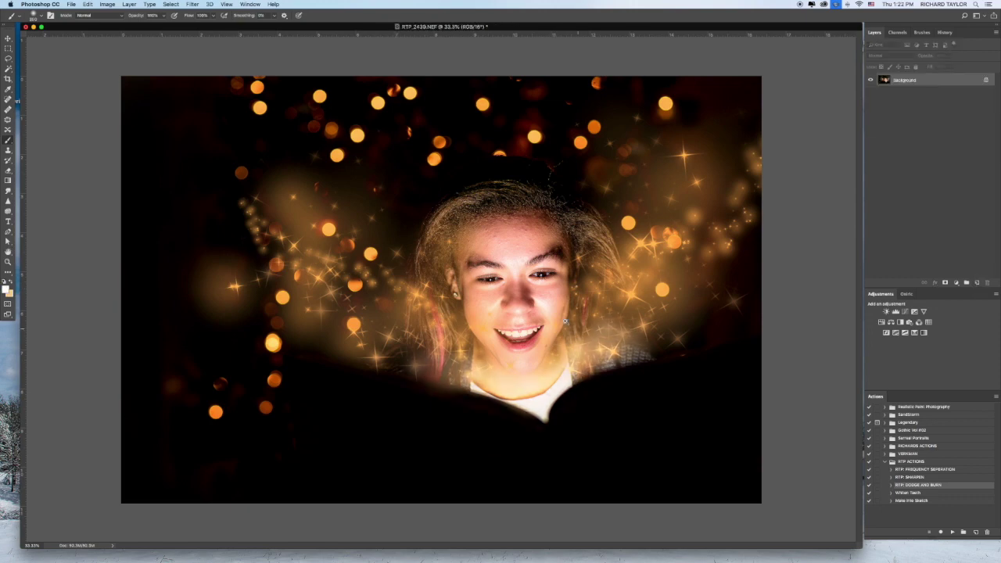
Pick a golden orange foreground, add Layer 1 for eye catchlights and lower it to 40% opacity.
{"action": "scroll", "coordinate": [529, 302], "scroll_direction": "up", "scroll_amount": 3}
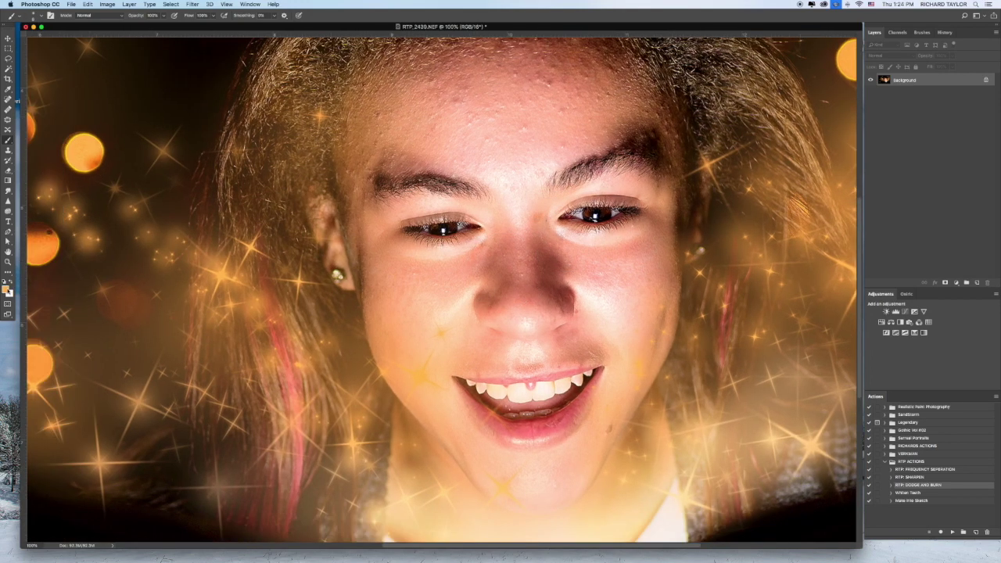
{"action": "left_click", "coordinate": [7, 290]}
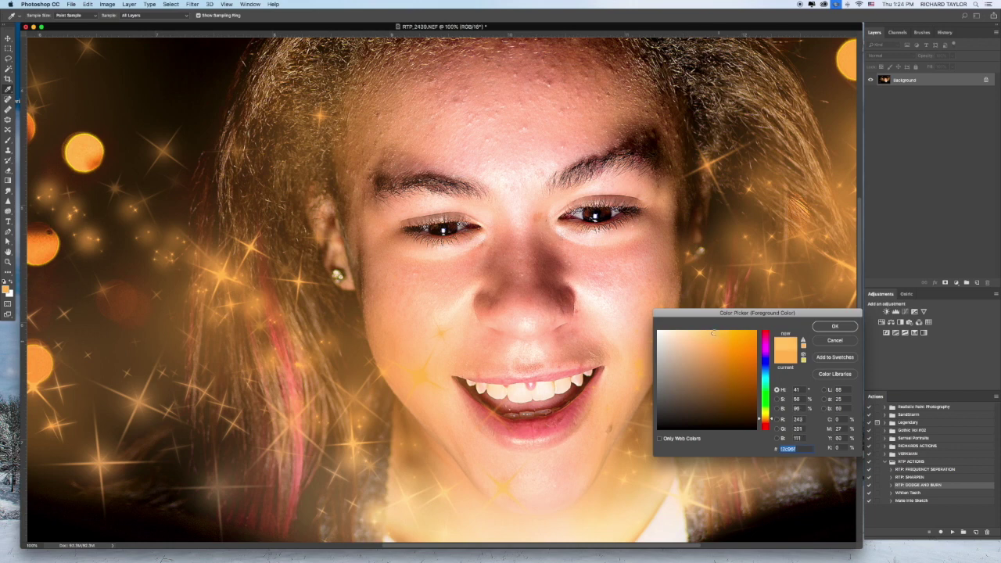
{"action": "left_click", "coordinate": [816, 327]}
{"action": "left_click", "coordinate": [977, 283]}
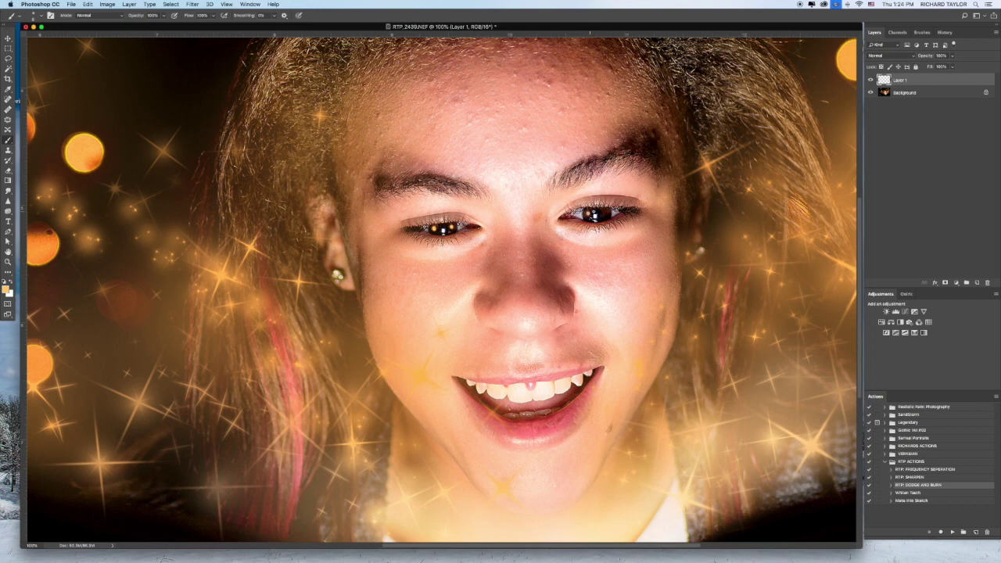
{"action": "key", "text": "super+minus"}
{"action": "key", "text": "super+minus"}
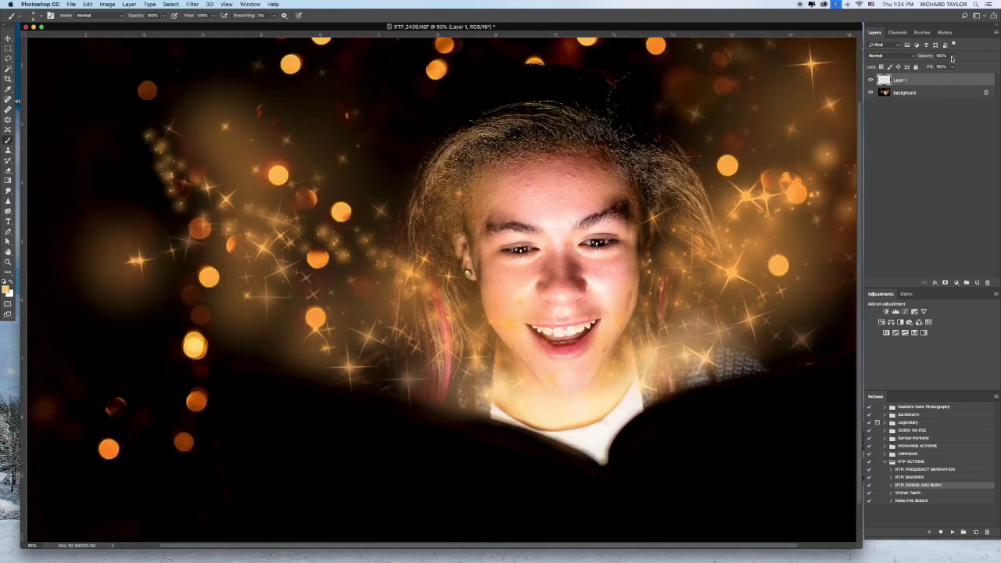
{"action": "left_click", "coordinate": [953, 56]}
{"action": "left_click", "coordinate": [908, 93]}
Add Layer 2 for extra eye highlights, set it to 53% opacity and Layer 1 to 34%.
{"action": "left_click", "coordinate": [978, 283]}
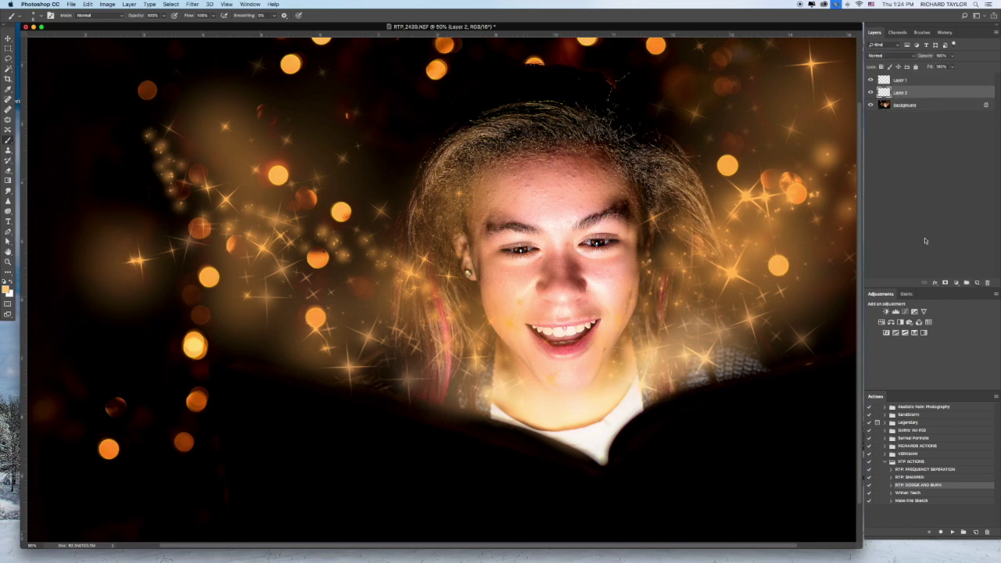
{"action": "scroll", "coordinate": [517, 252], "scroll_direction": "up", "scroll_amount": 2}
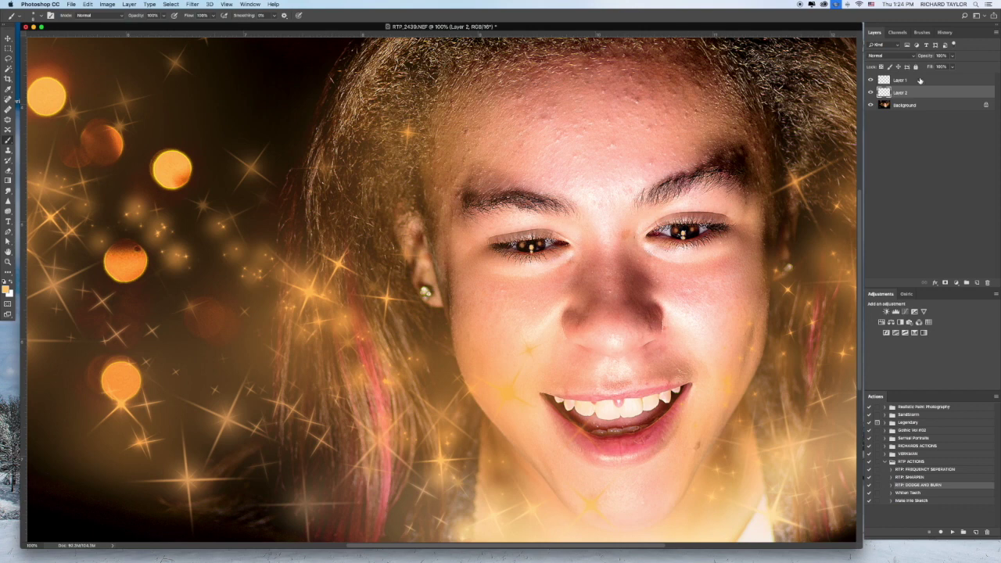
{"action": "left_click", "coordinate": [952, 56]}
{"action": "left_click_drag", "start_coordinate": [955, 68], "coordinate": [941, 66]}
{"action": "key", "text": "super+minus"}
{"action": "key", "text": "super+minus"}
{"action": "key", "text": "super+minus"}
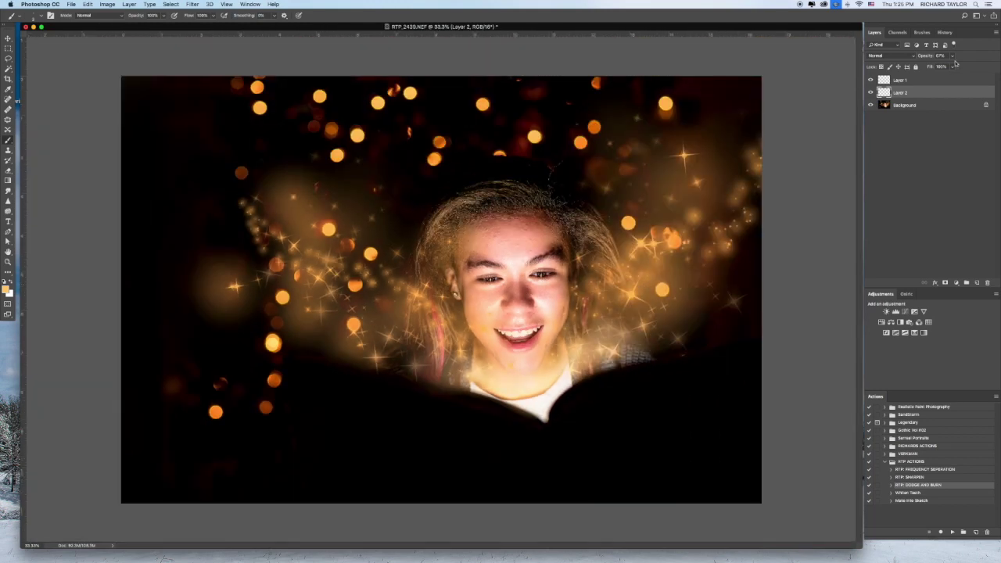
{"action": "left_click", "coordinate": [953, 55]}
{"action": "left_click_drag", "start_coordinate": [955, 65], "coordinate": [948, 65]}
{"action": "key", "text": "alt+bracketright"}
{"action": "left_click_drag", "start_coordinate": [950, 66], "coordinate": [948, 67]}
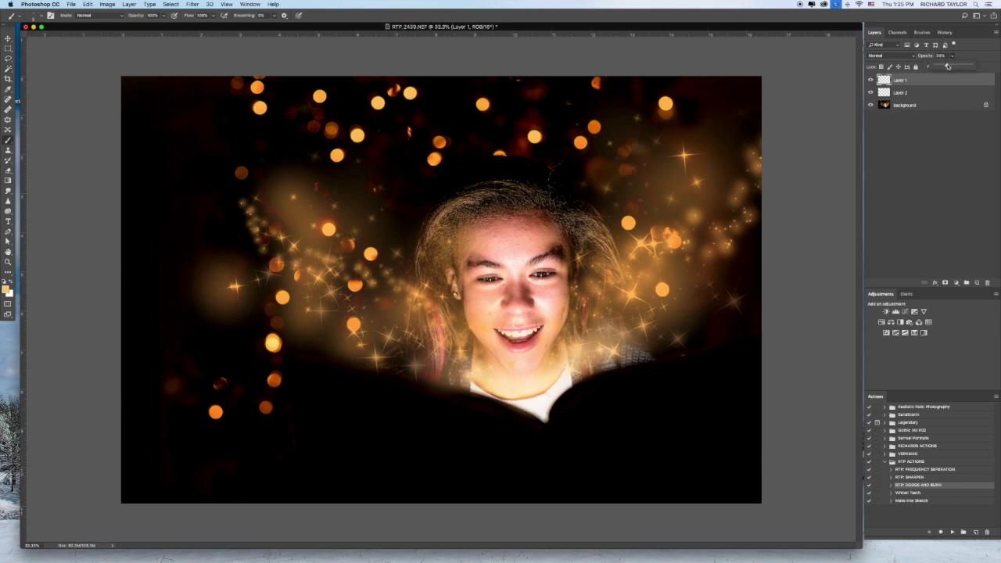
{"action": "left_click", "coordinate": [933, 105]}
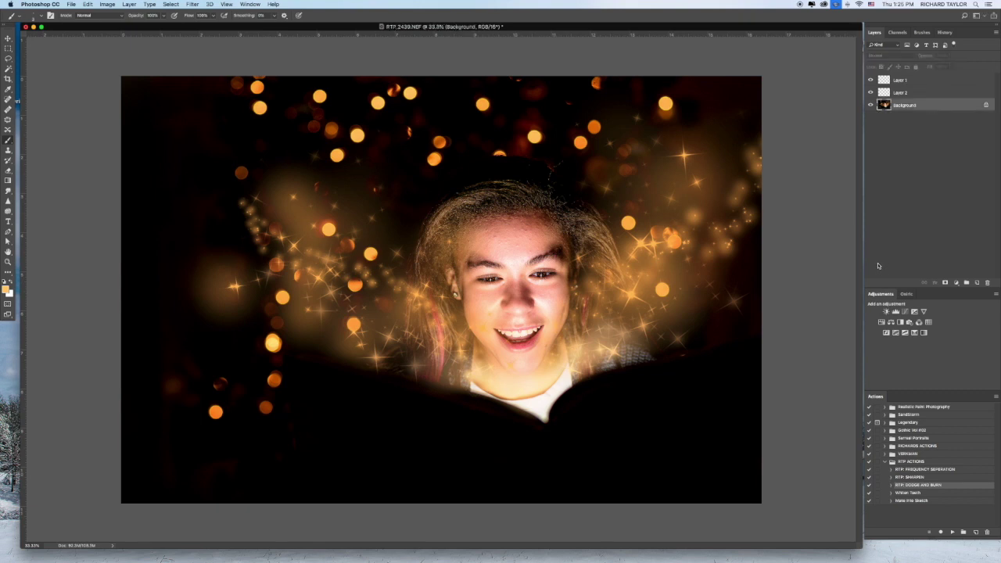
Flatten the catchlight layers and set a Clone Stamp source on the dark area above the head.
{"action": "key", "text": "super+shift+e"}
{"action": "key", "text": "s"}
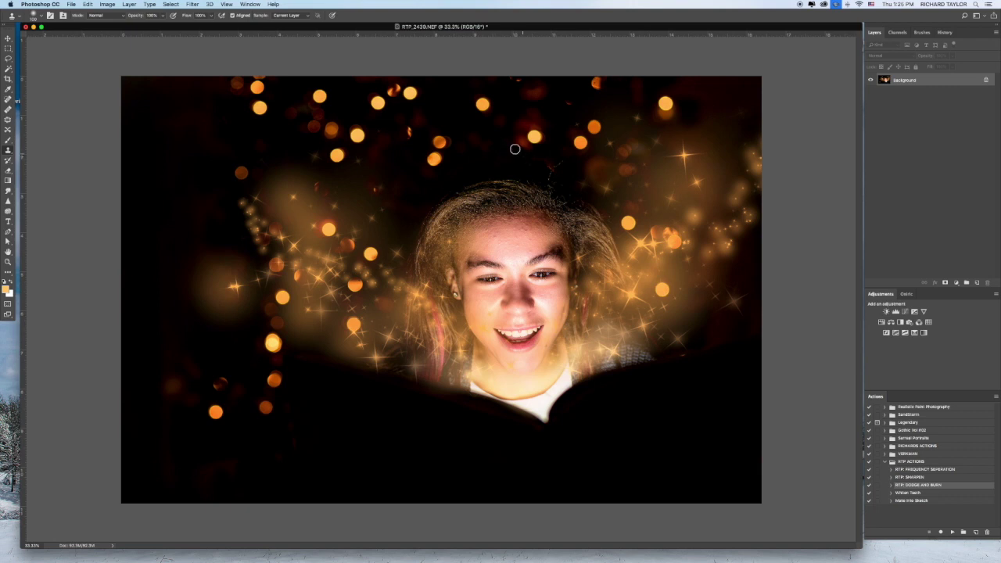
{"action": "left_click", "coordinate": [513, 151], "text": "alt"}
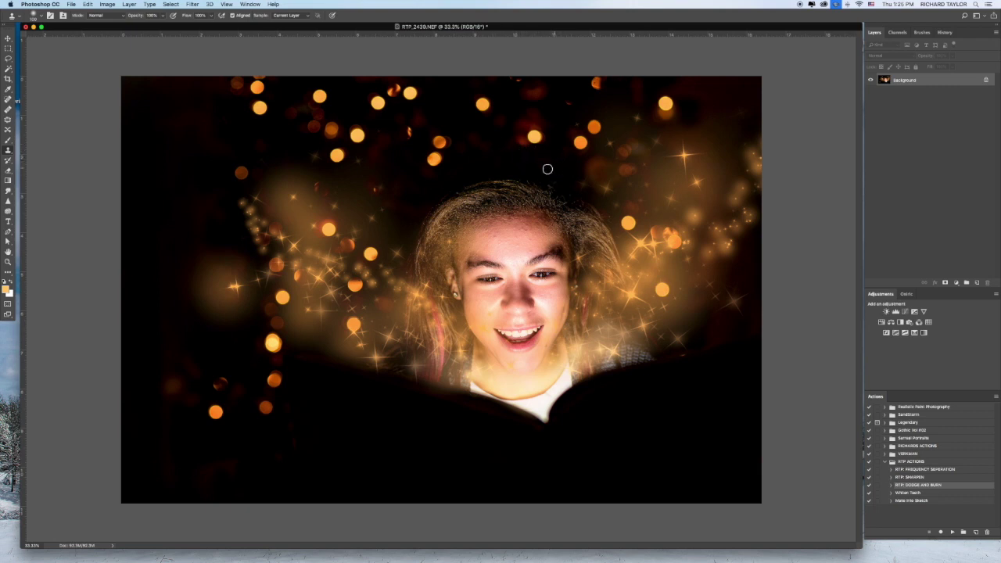